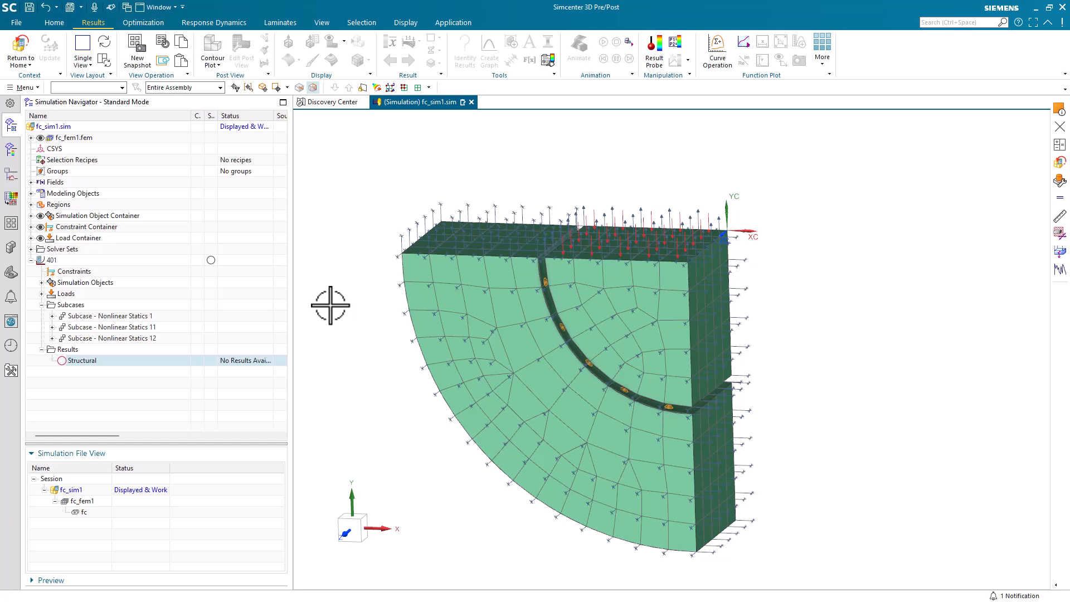
# Activate solution 401 and set Generate Restart Data to Yes in its restart management settings.
pyautogui.rightClick(74, 261)
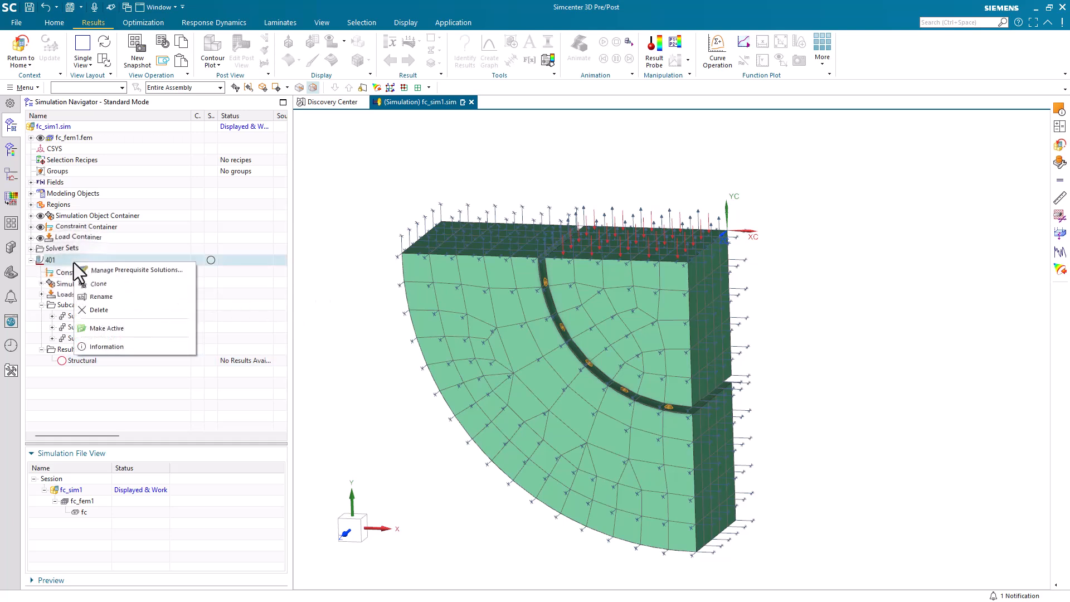
pyautogui.click(94, 330)
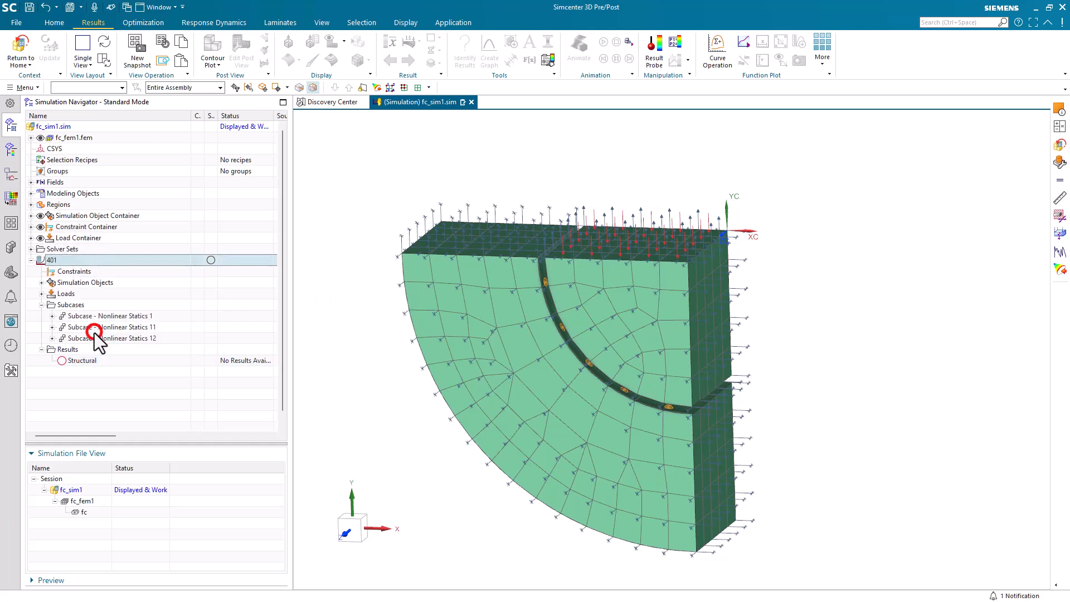
pyautogui.rightClick(96, 259)
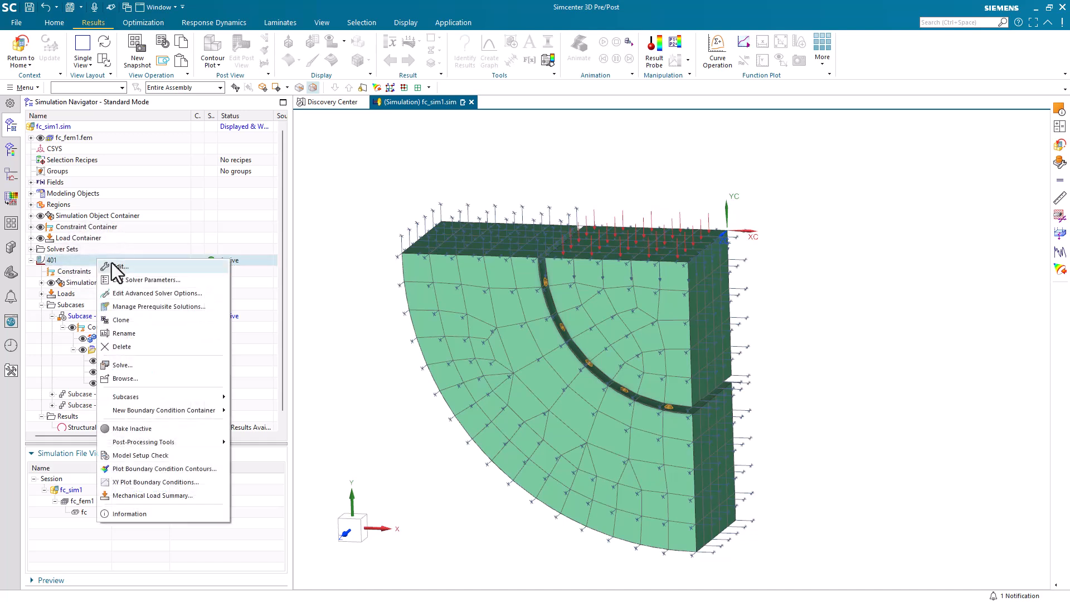
pyautogui.click(114, 265)
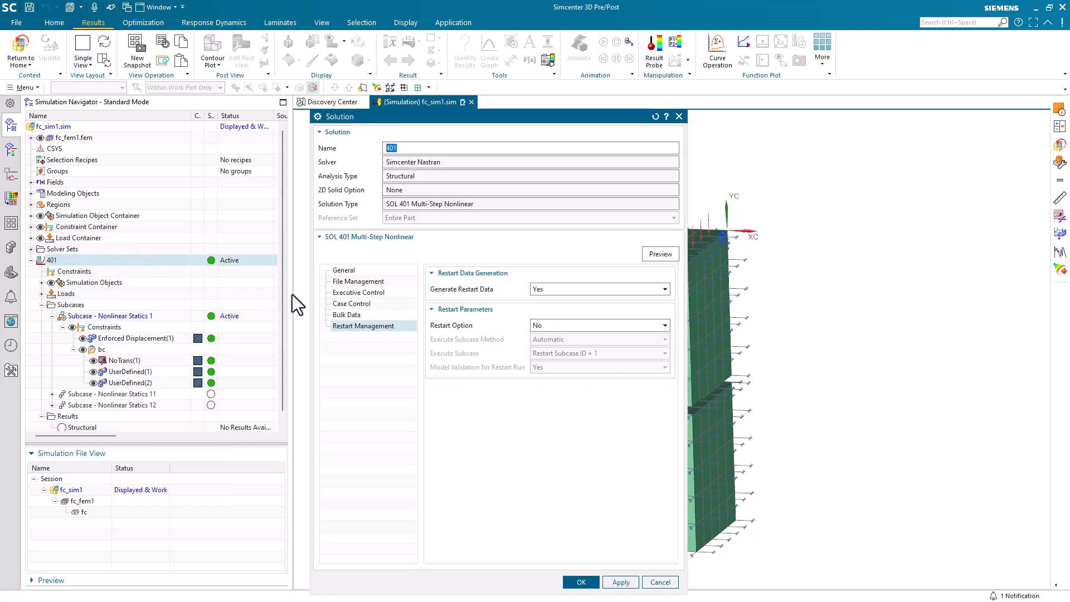
pyautogui.click(349, 326)
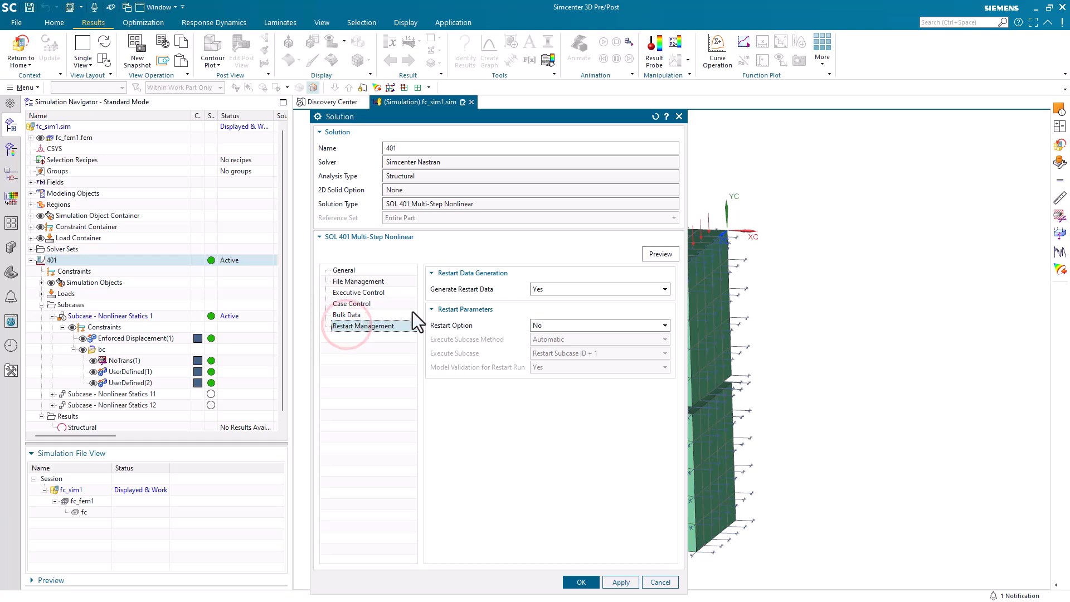
pyautogui.click(579, 289)
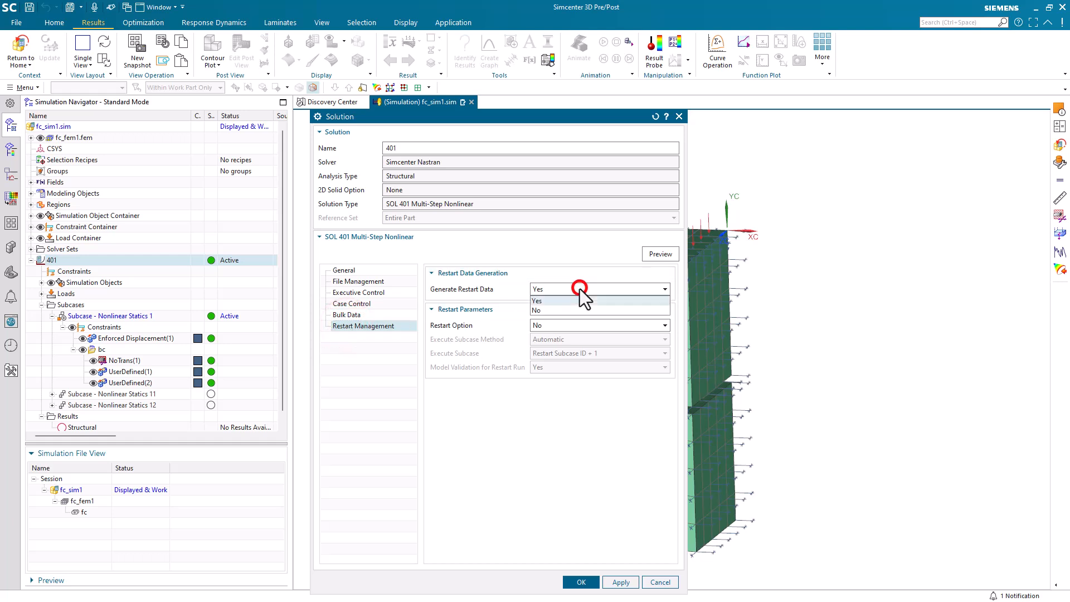
pyautogui.click(546, 302)
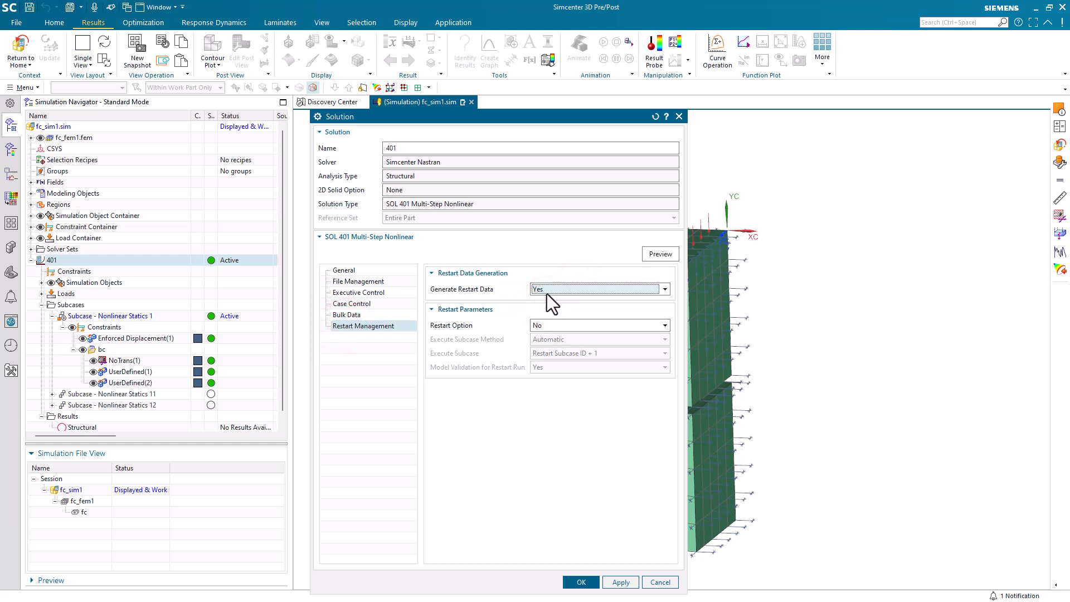
pyautogui.click(583, 582)
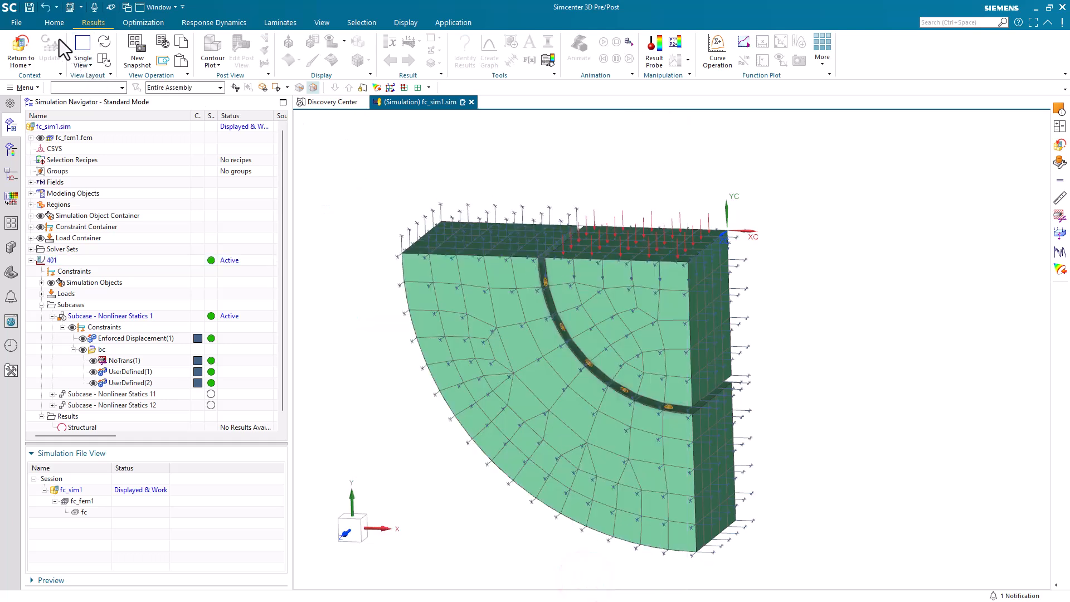
# Solve solution 401 with the model setup check enabled and close the solution monitor, information window and job monitor.
pyautogui.click(54, 22)
pyautogui.click(378, 49)
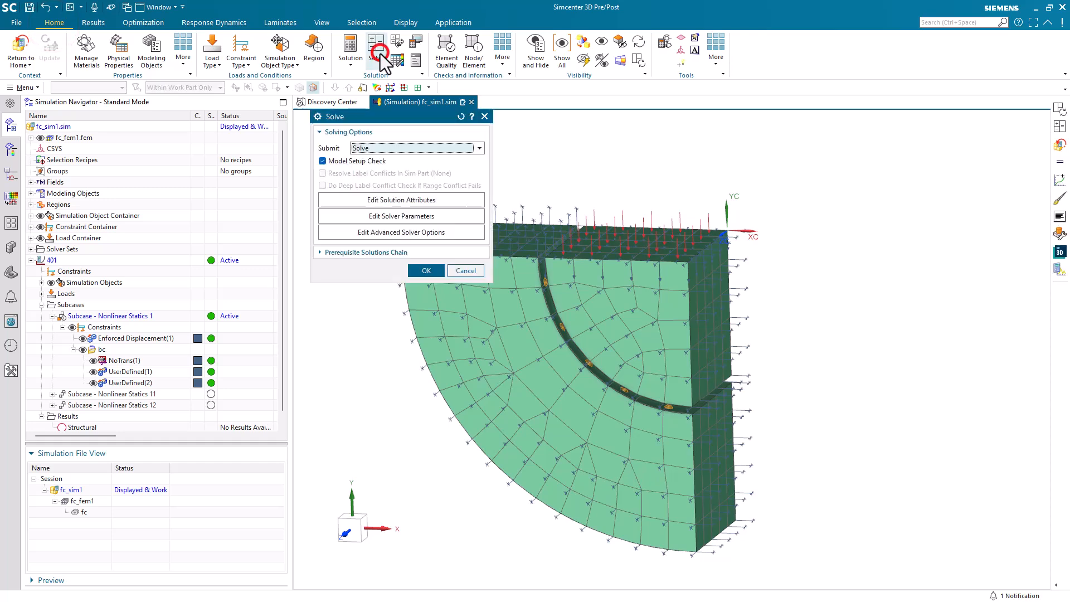
pyautogui.click(427, 271)
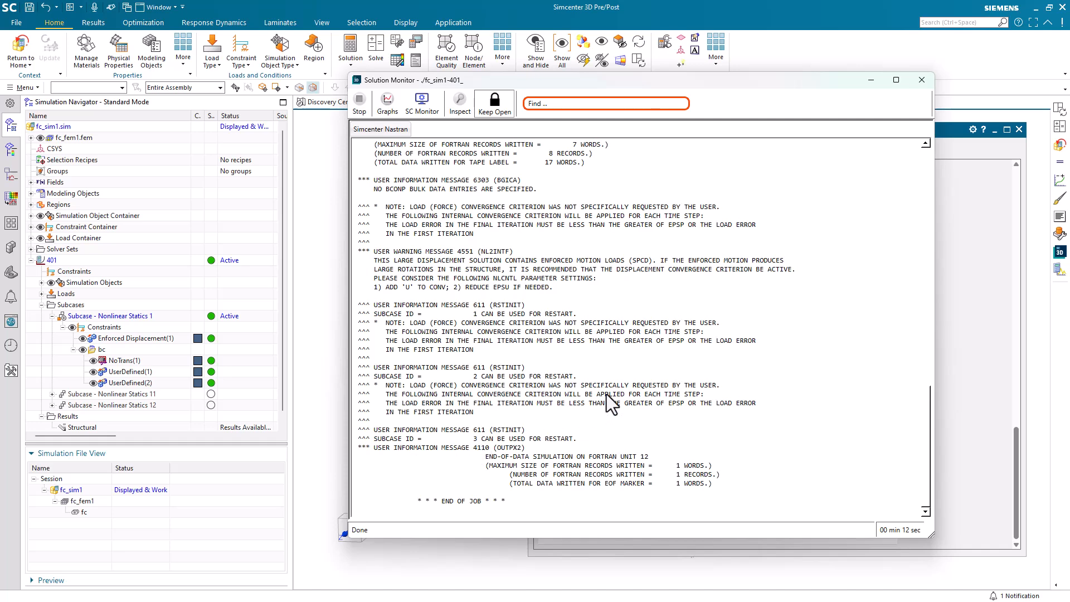
pyautogui.click(921, 81)
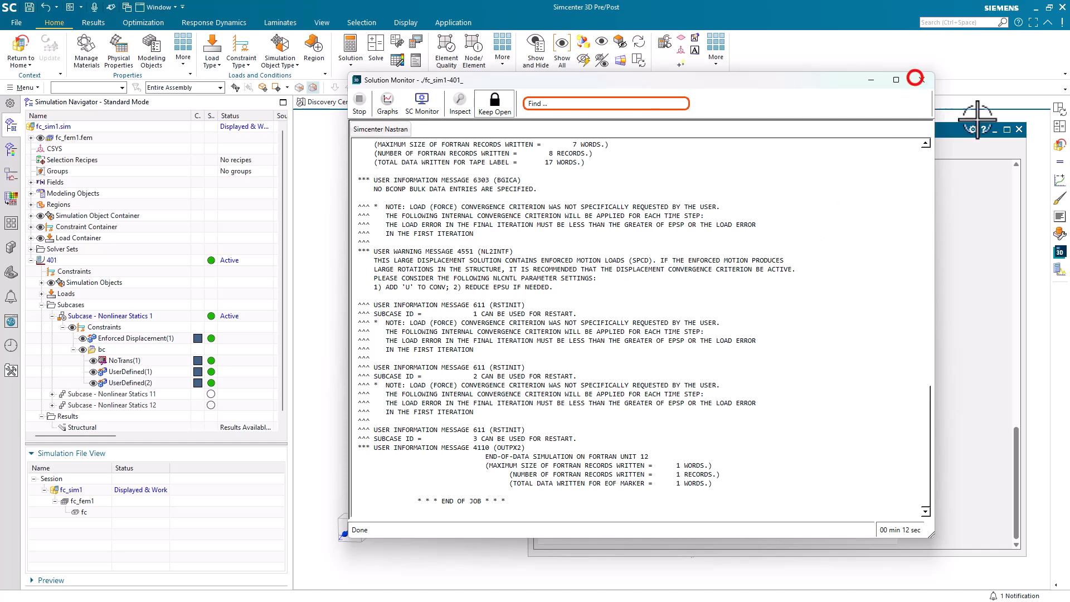
pyautogui.click(1019, 131)
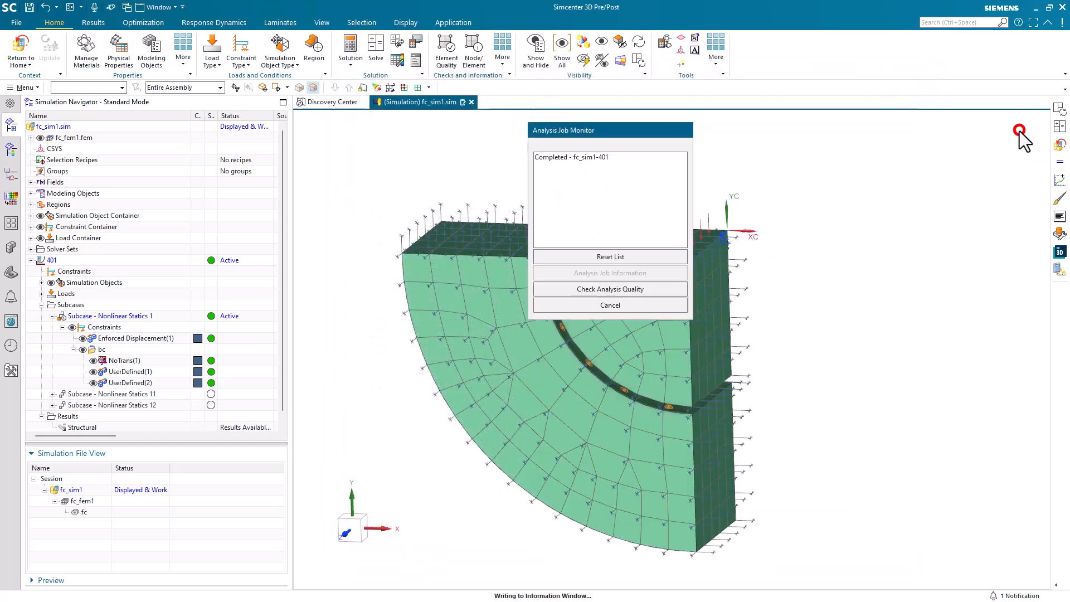
pyautogui.click(657, 306)
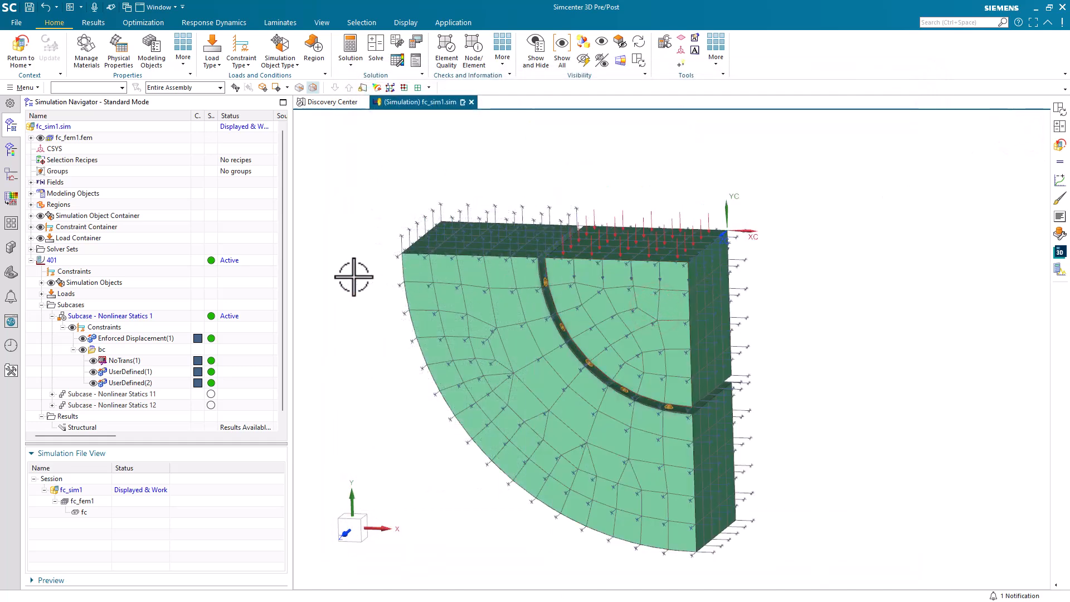
# Clone solution 401 and rename the copy as 401restart.
pyautogui.rightClick(55, 258)
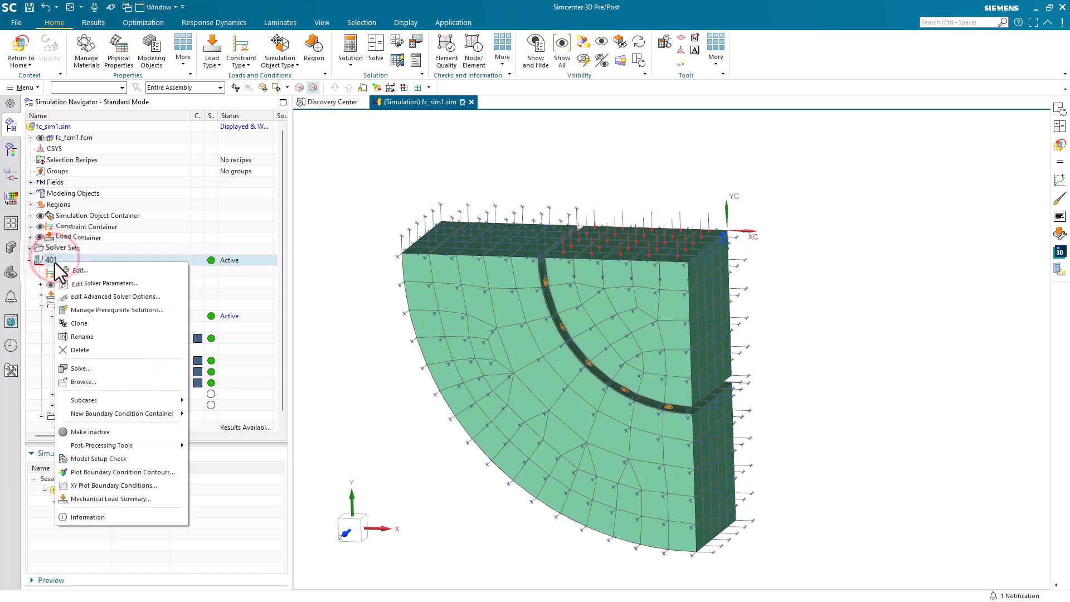
pyautogui.click(89, 323)
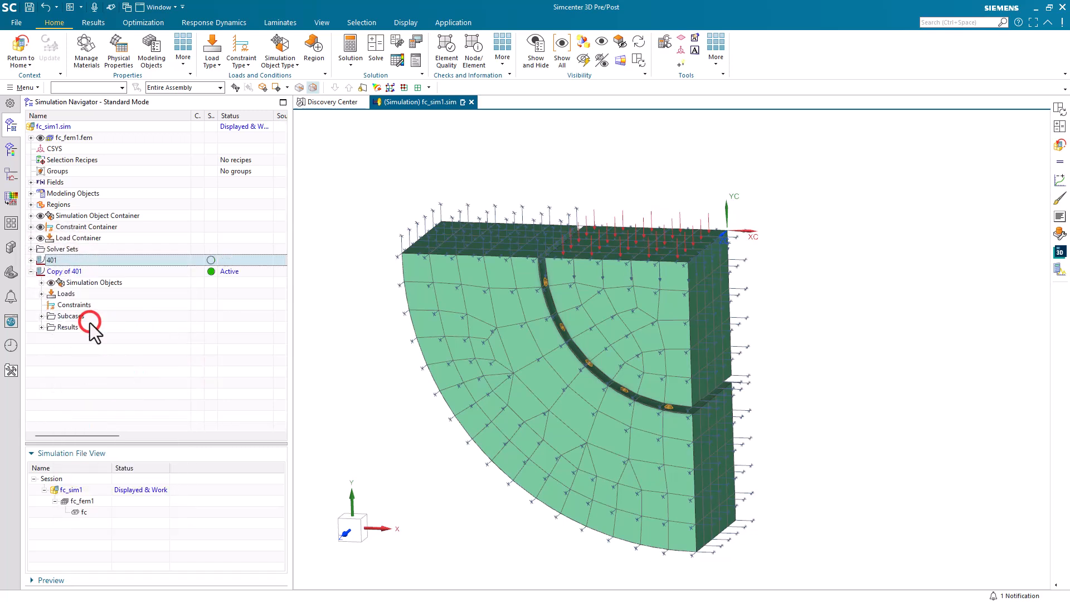
pyautogui.rightClick(72, 270)
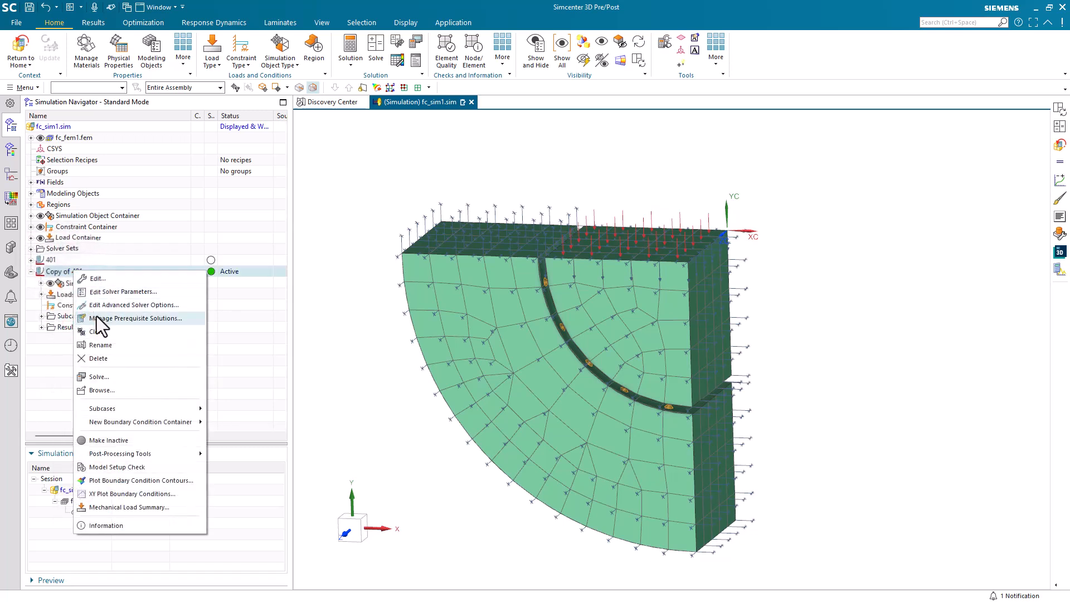
pyautogui.click(106, 345)
pyautogui.write('4')
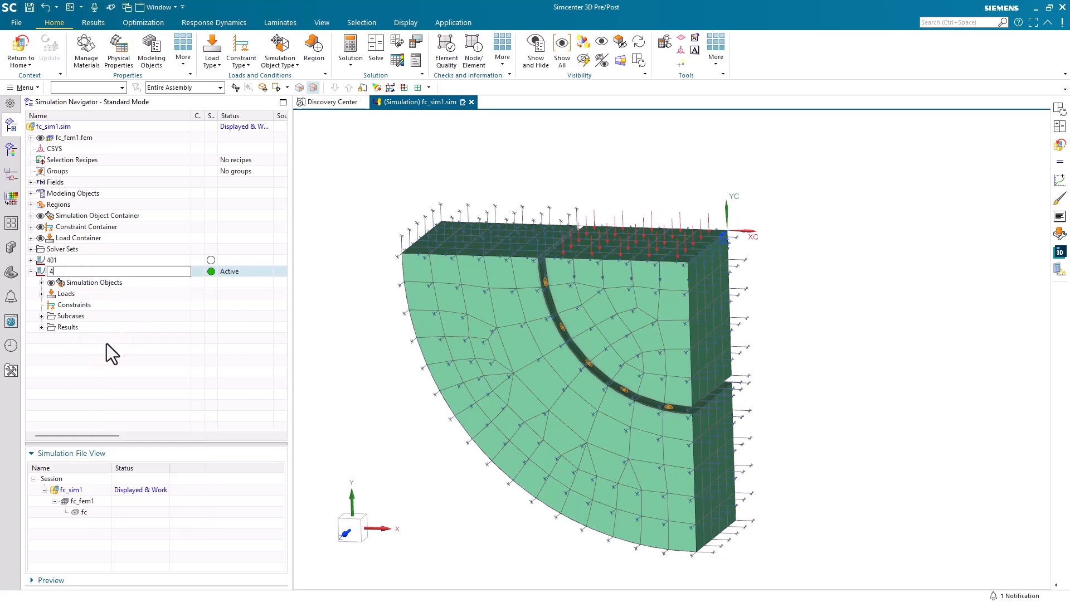
pyautogui.write('01restart')
pyautogui.press('Return')
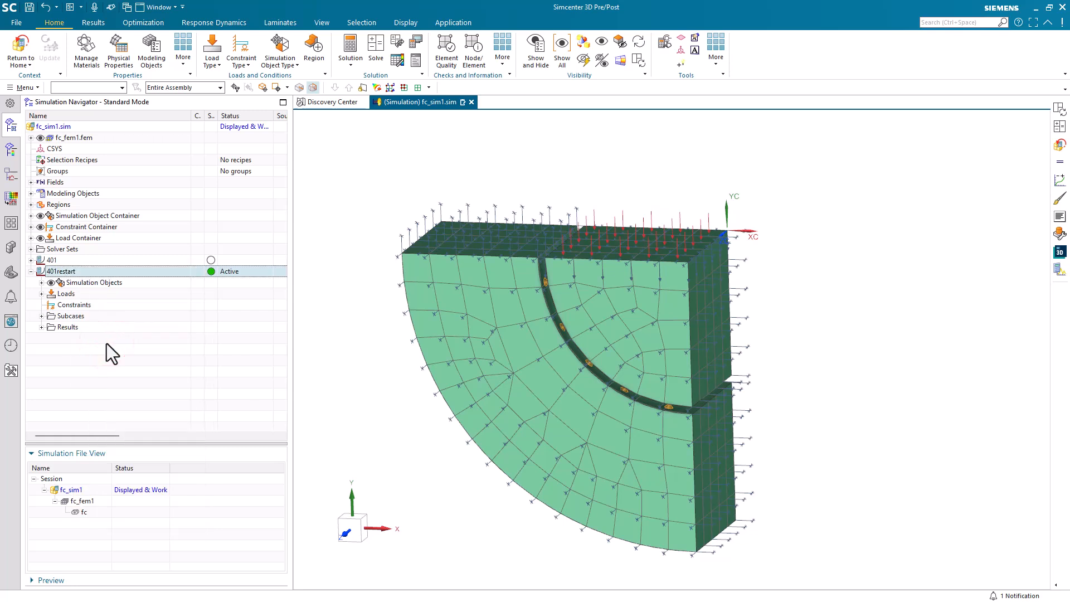
# Edit the 401restart solution to set Generate Restart Data to No and Restart Option to File.
pyautogui.rightClick(90, 272)
pyautogui.click(98, 277)
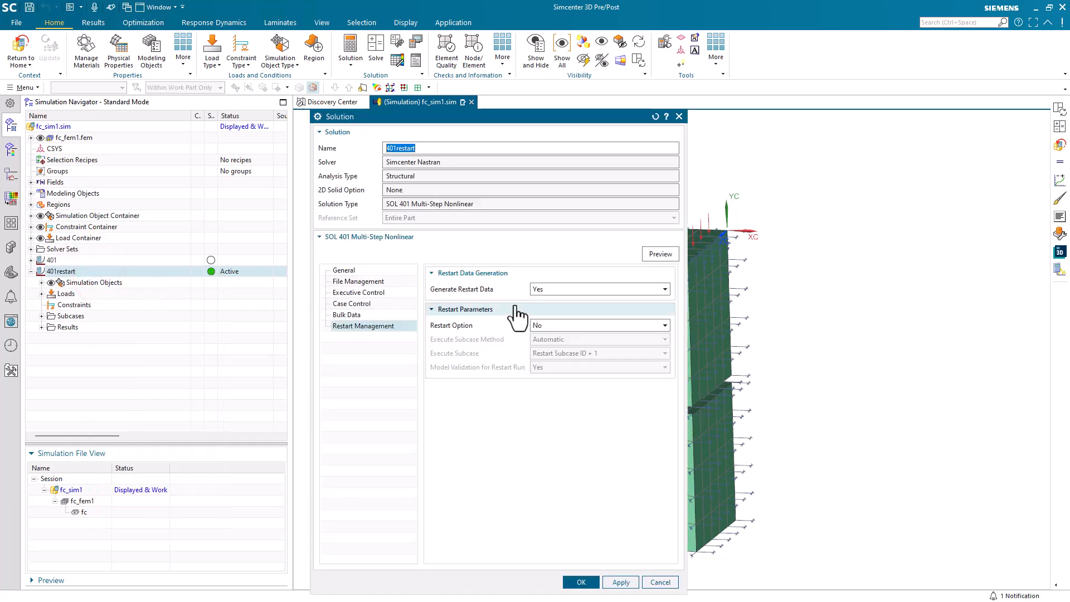
pyautogui.click(562, 290)
pyautogui.click(550, 310)
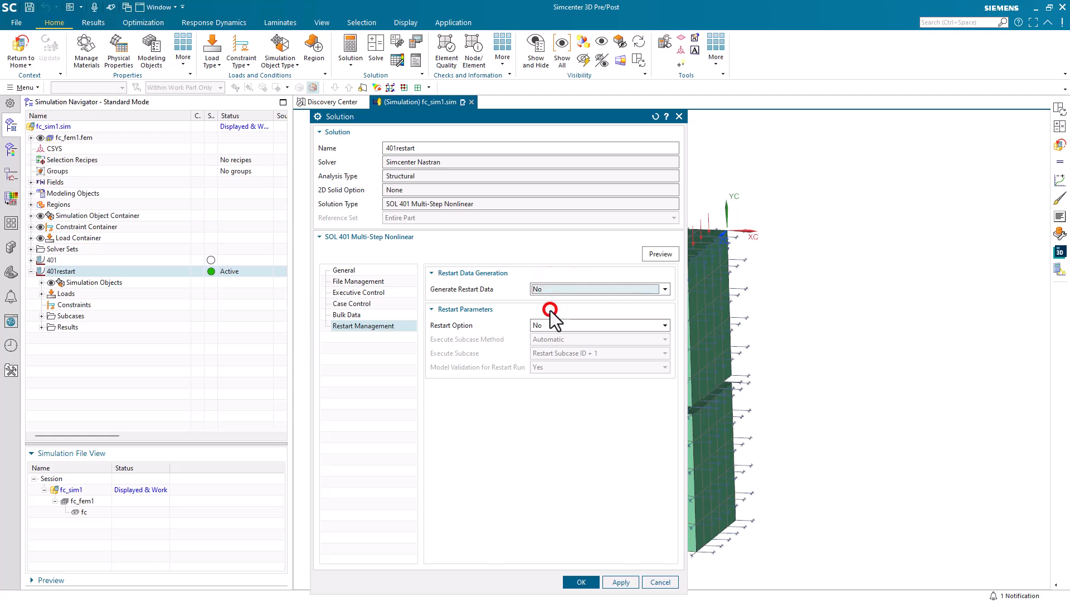
pyautogui.click(553, 326)
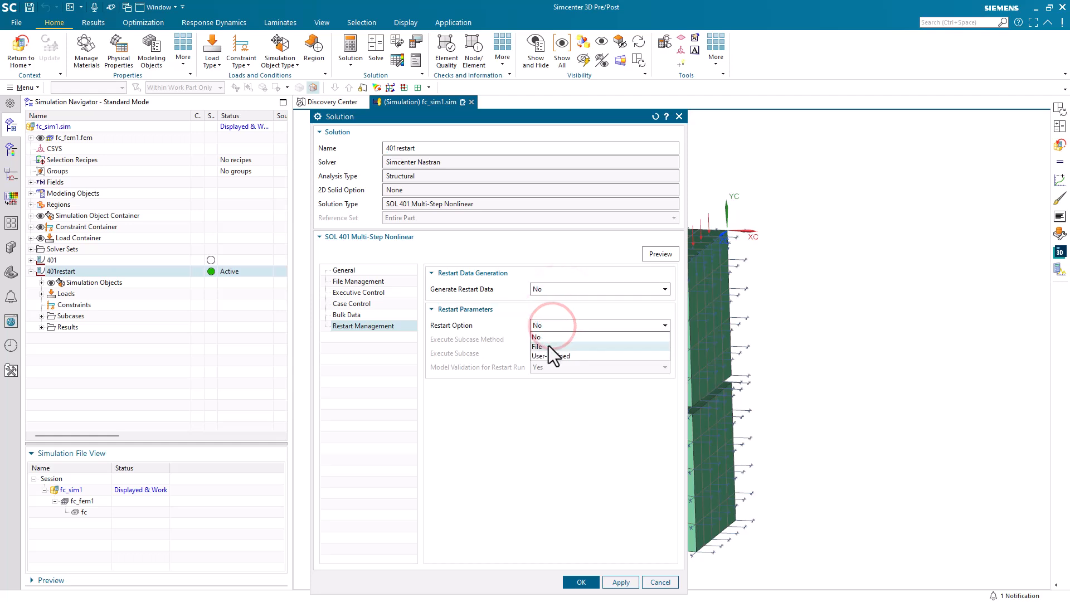
pyautogui.click(548, 346)
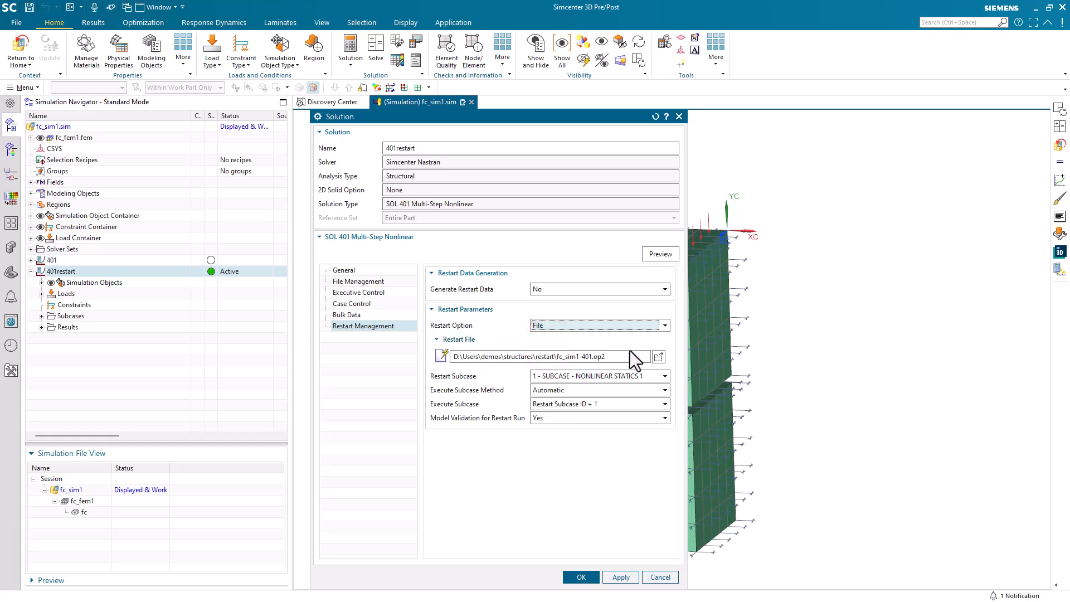
# Choose fc_sim1-401.op2 as the restart file and set the restart subcase to 3 - SUBCASE - NONLINEAR STATICS 12.
pyautogui.click(656, 352)
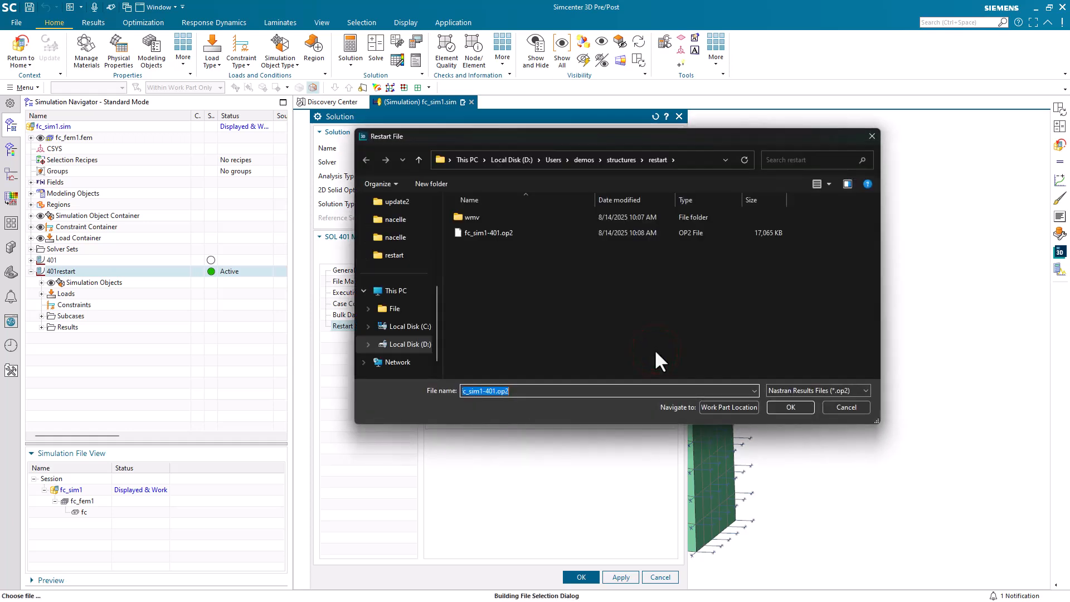
pyautogui.click(504, 232)
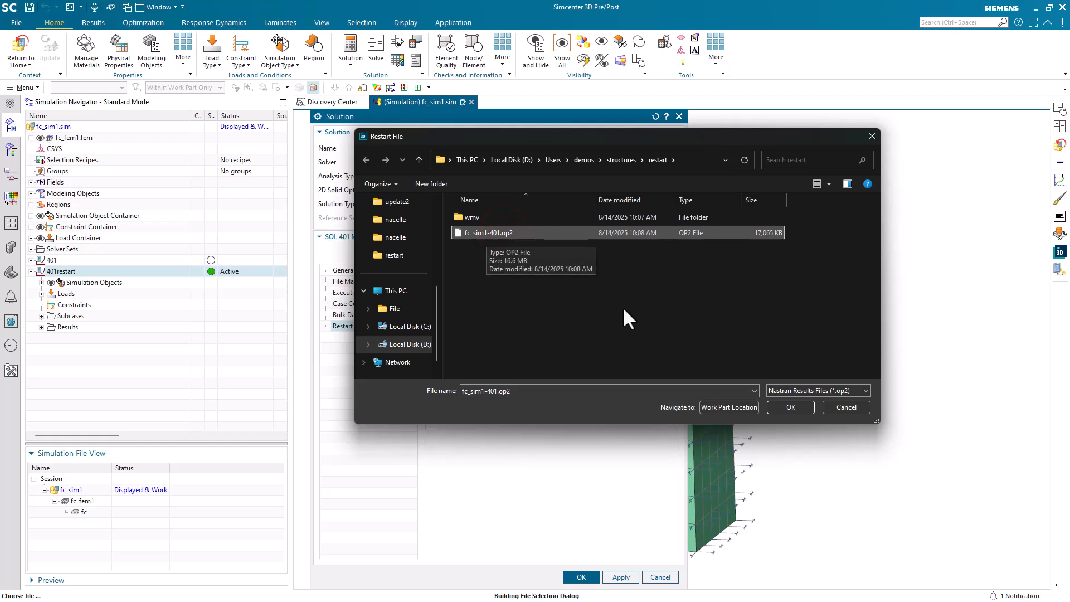
pyautogui.click(795, 403)
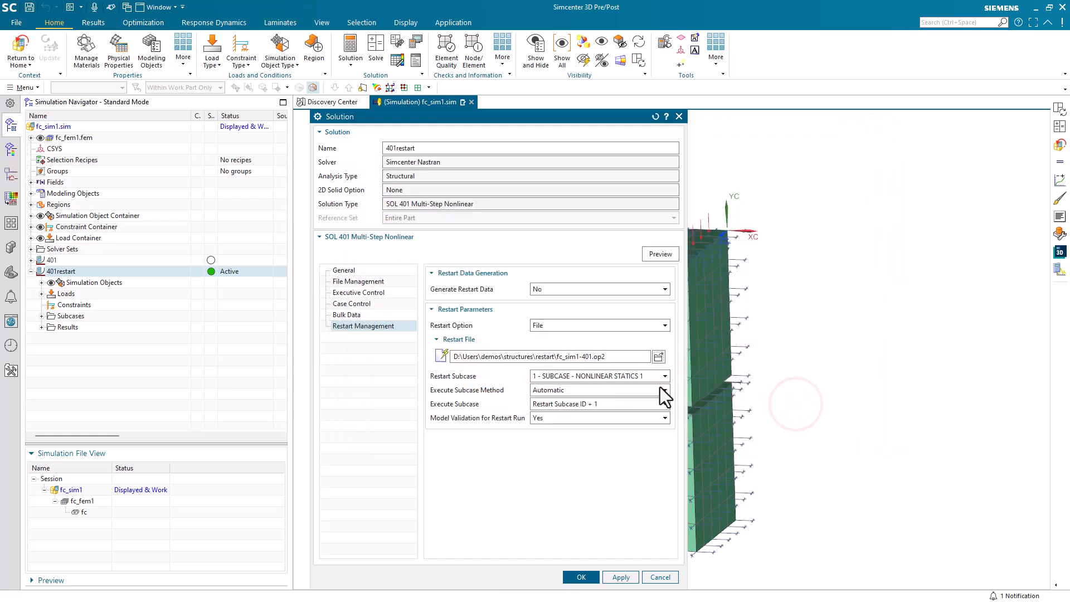
pyautogui.click(661, 376)
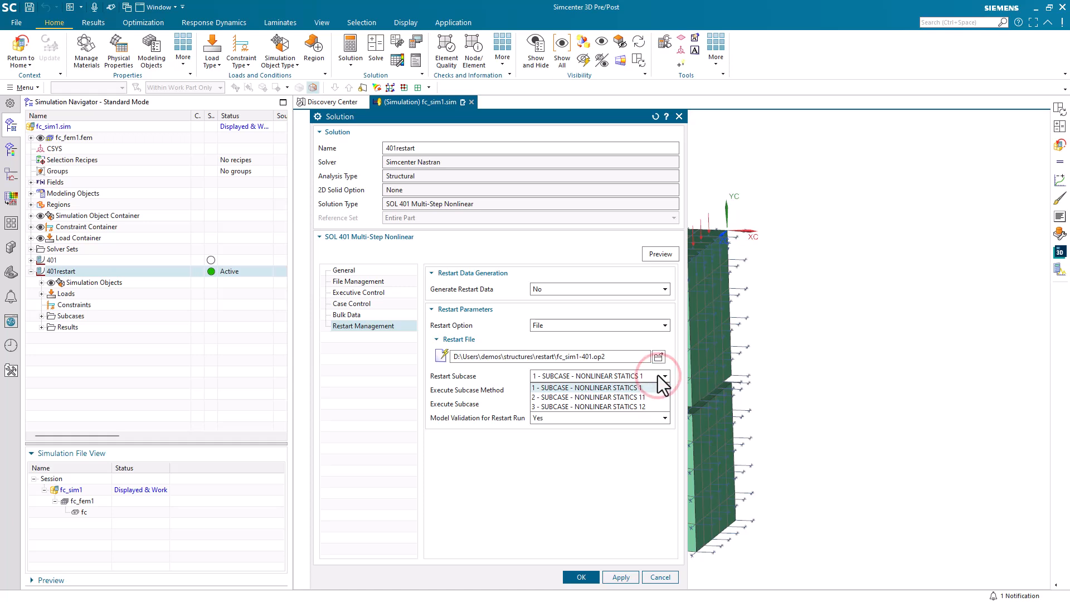
pyautogui.click(633, 406)
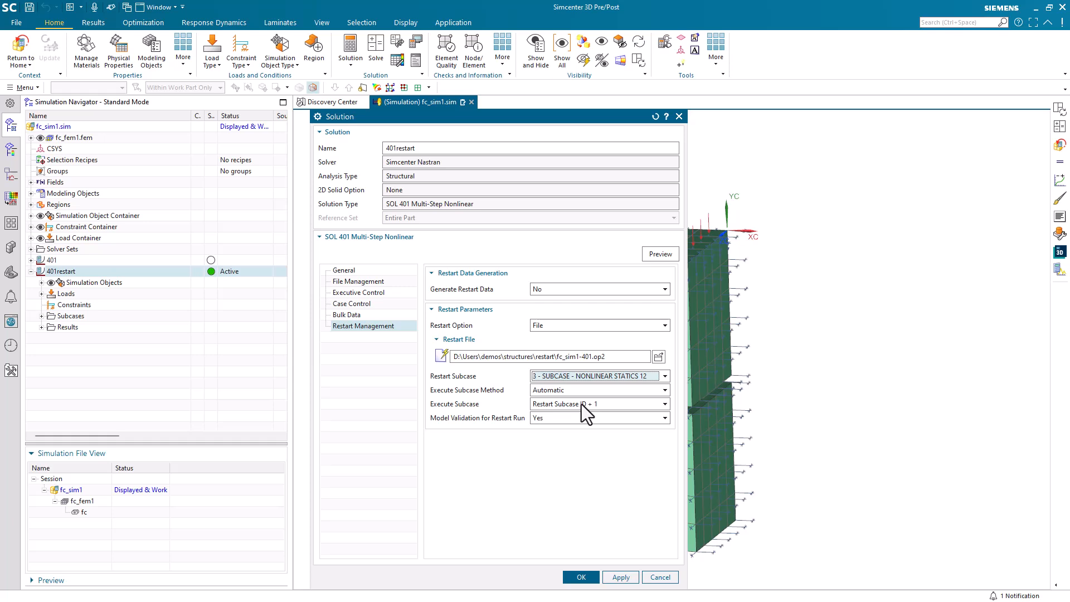
pyautogui.click(580, 577)
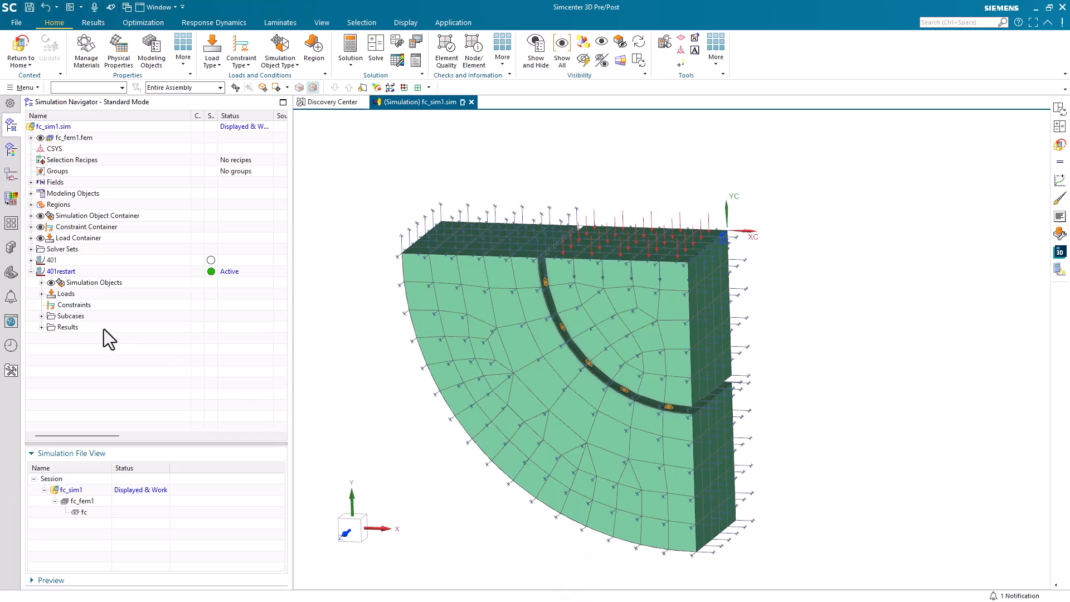
# Create a new Nonlinear Statics subcase in the 401restart solution and expand its list of subcases.
pyautogui.rightClick(65, 272)
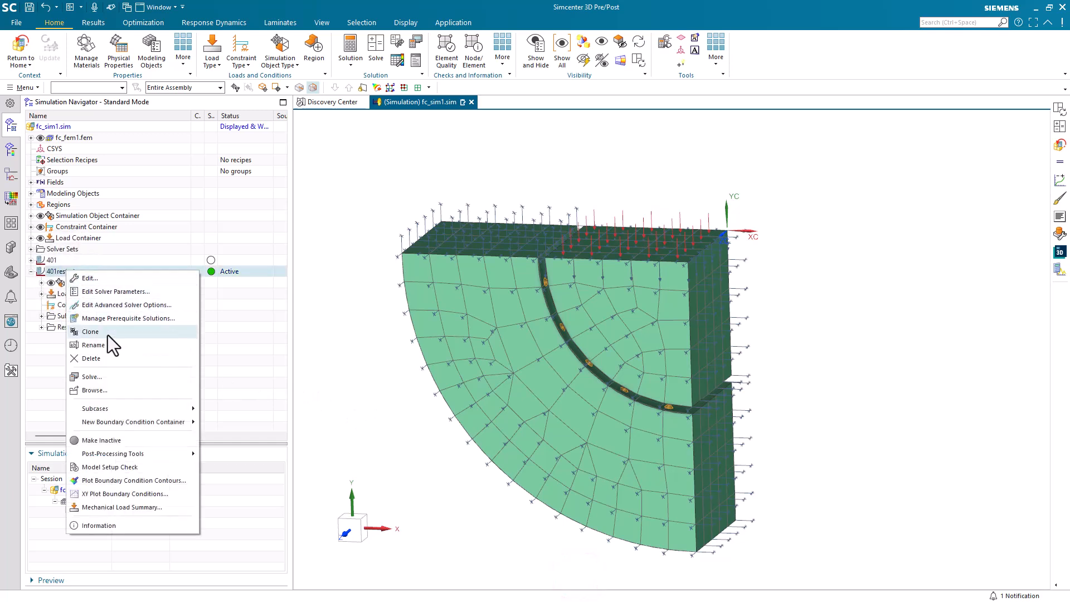
pyautogui.moveTo(129, 409)
pyautogui.click(226, 411)
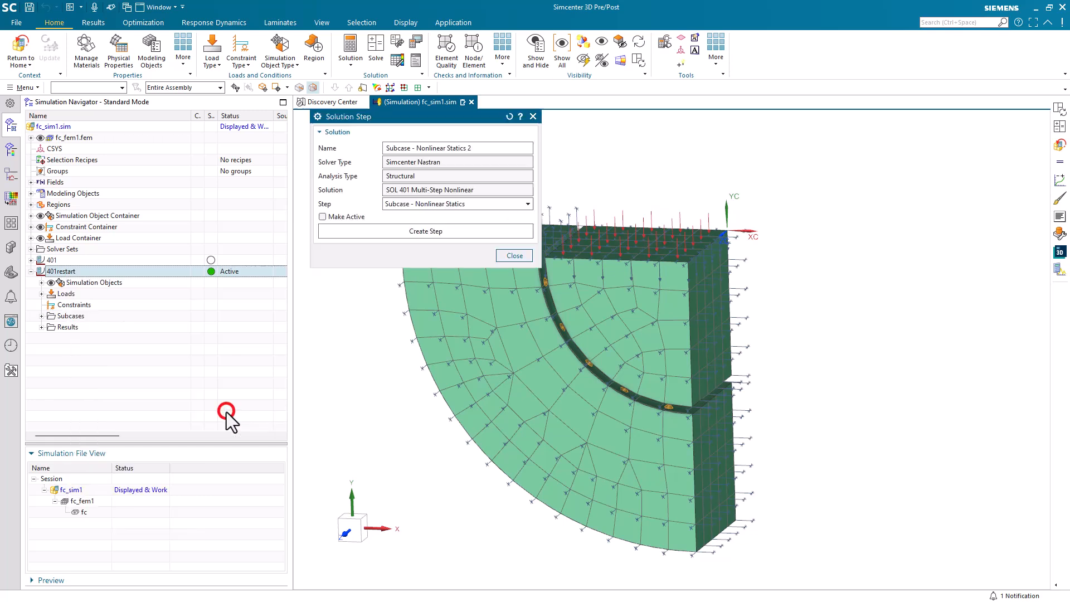
pyautogui.click(42, 317)
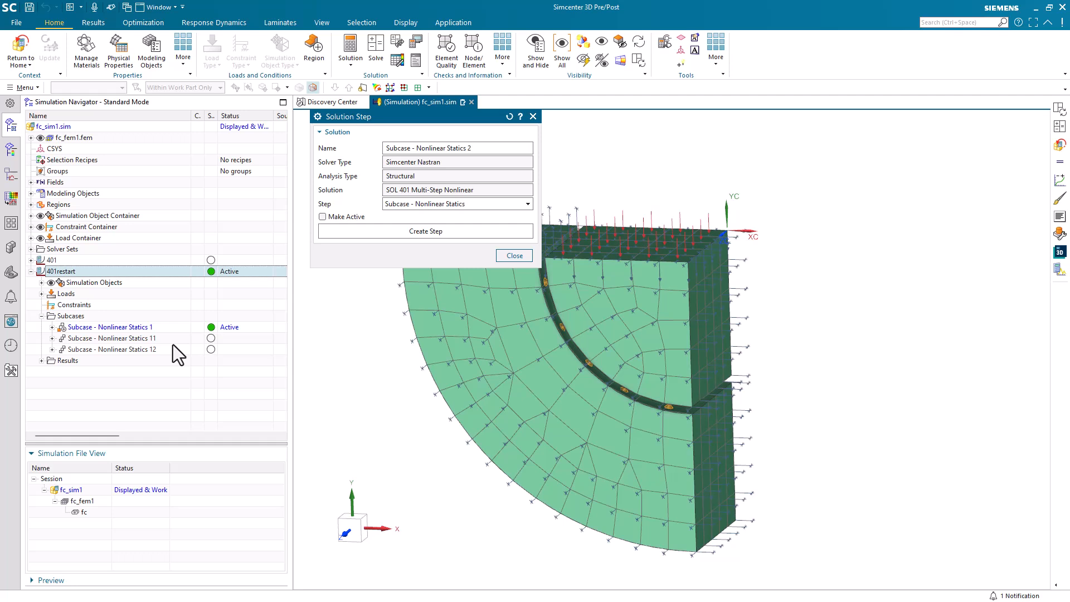
pyautogui.click(417, 233)
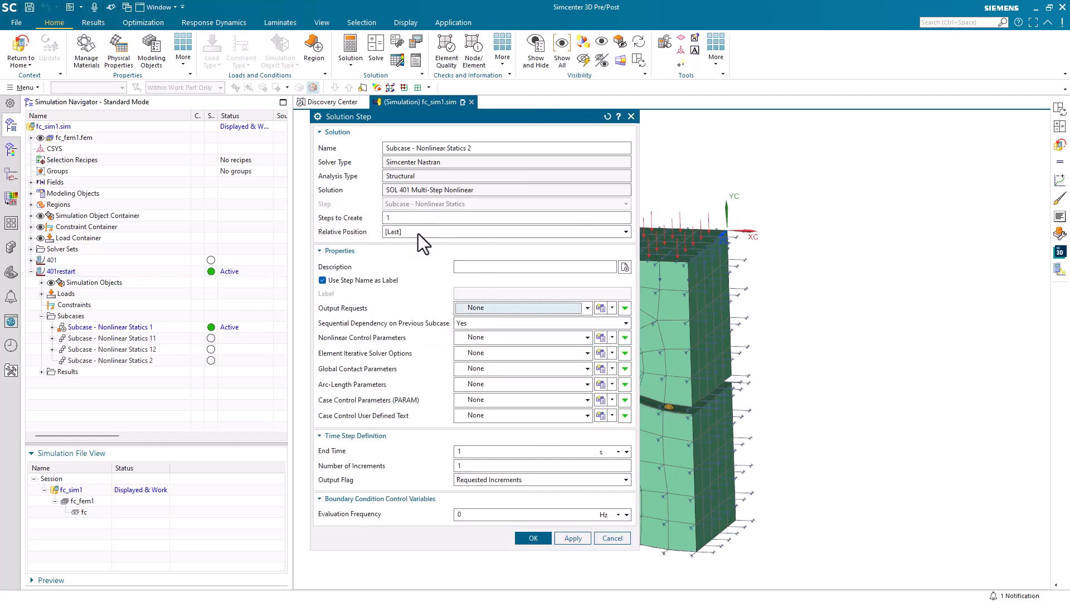
# Name the new subcase Subcase - Nonlinear Statics 14 and set its end time to 1.4 s.
pyautogui.click(475, 452)
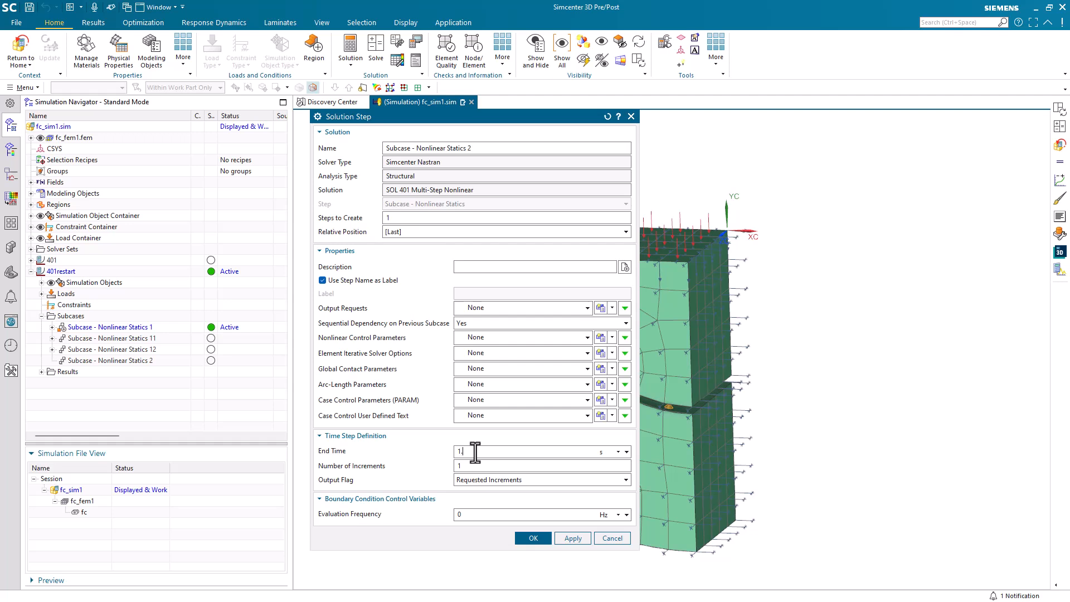
pyautogui.click(489, 148)
pyautogui.press('BackSpace')
pyautogui.doubleClick(484, 467)
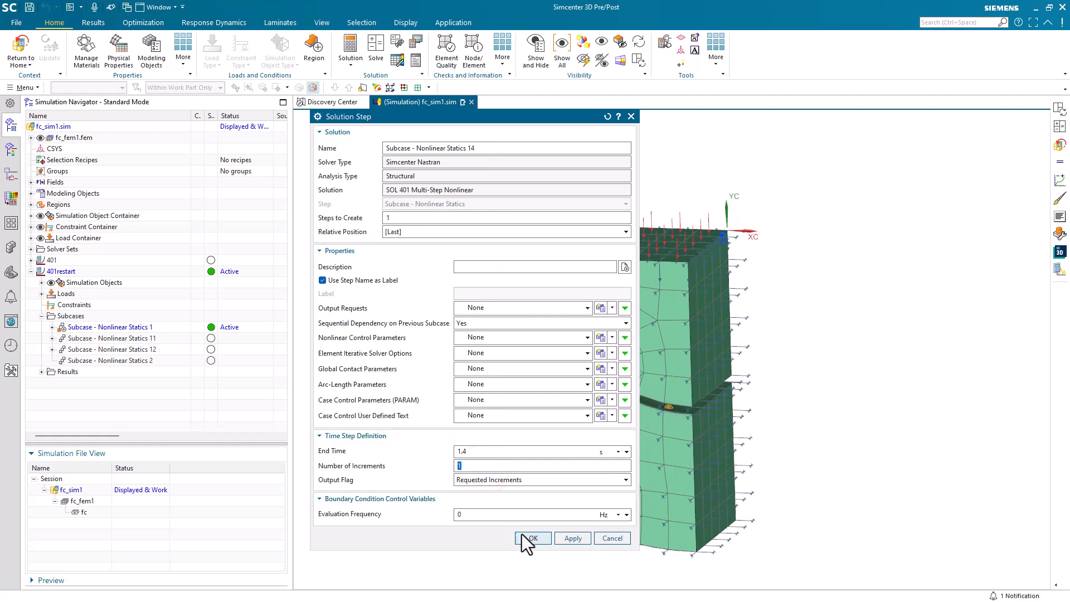
pyautogui.click(530, 539)
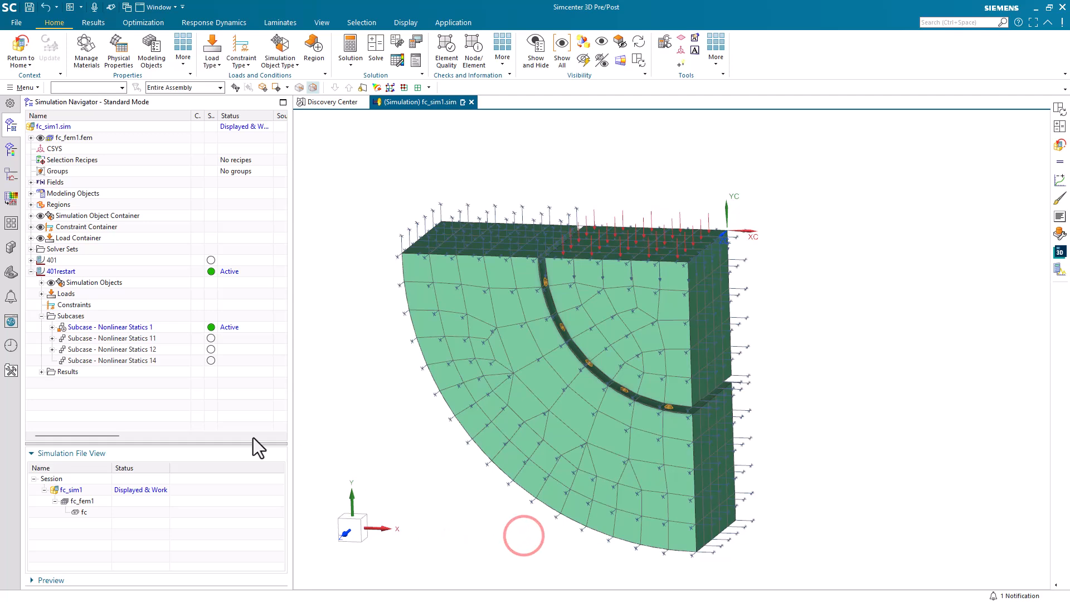
# Check the end time in the settings of Subcase - Nonlinear Statics 12 without changing anything.
pyautogui.rightClick(79, 349)
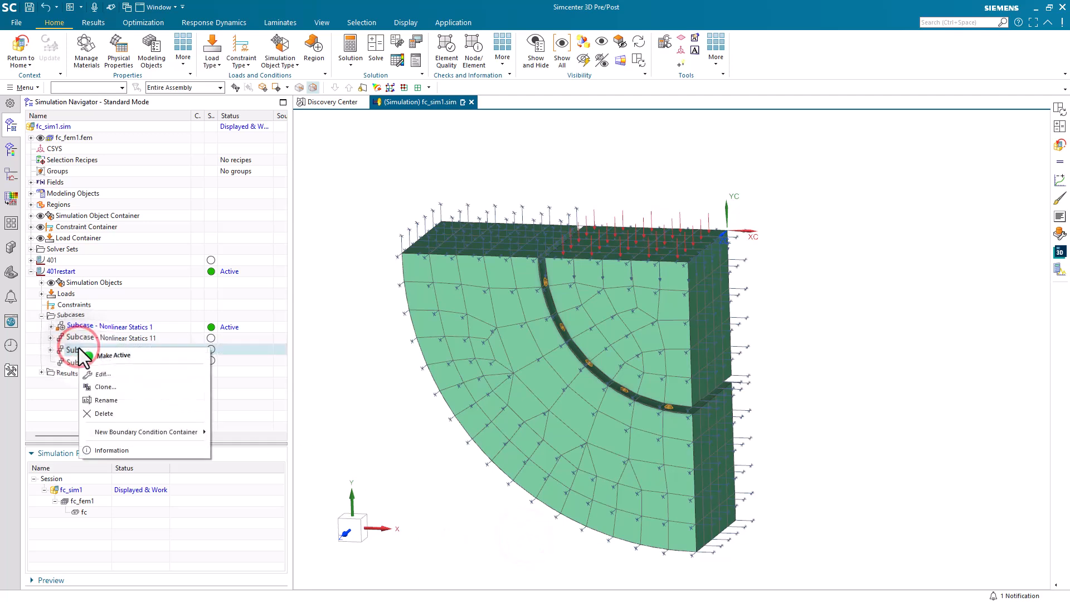
pyautogui.click(96, 376)
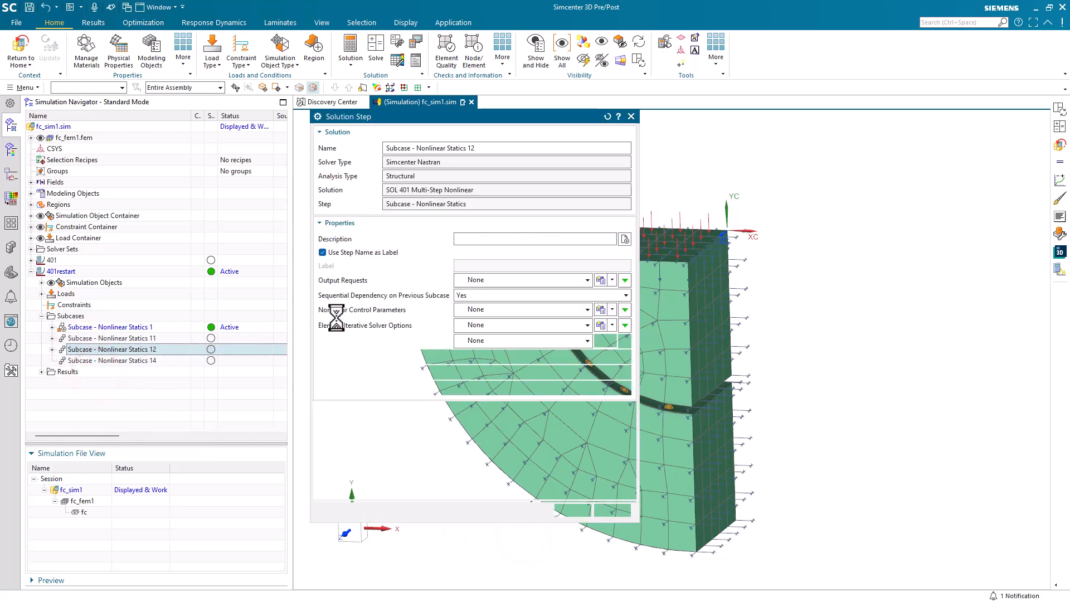
pyautogui.click(469, 423)
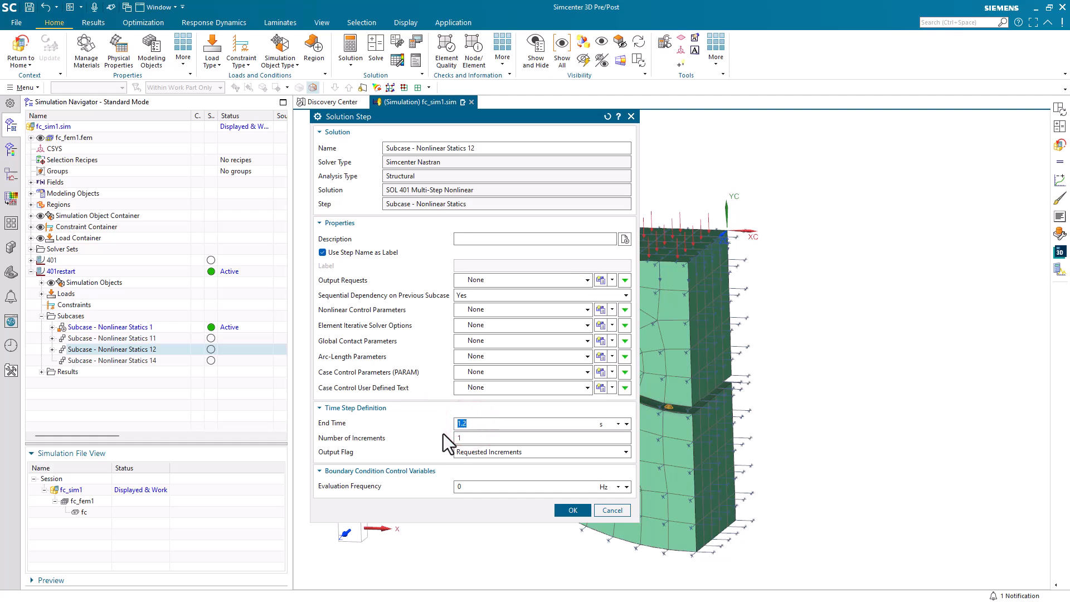
pyautogui.click(618, 508)
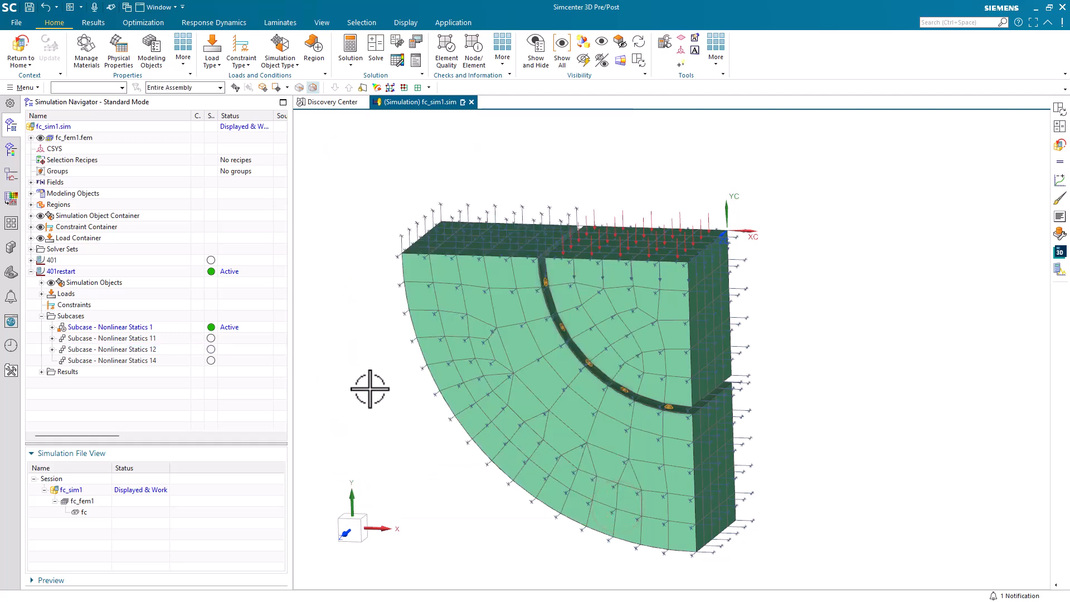
# Expand the constraints and loads of Subcase - Nonlinear Statics 12.
pyautogui.click(53, 350)
pyautogui.click(64, 361)
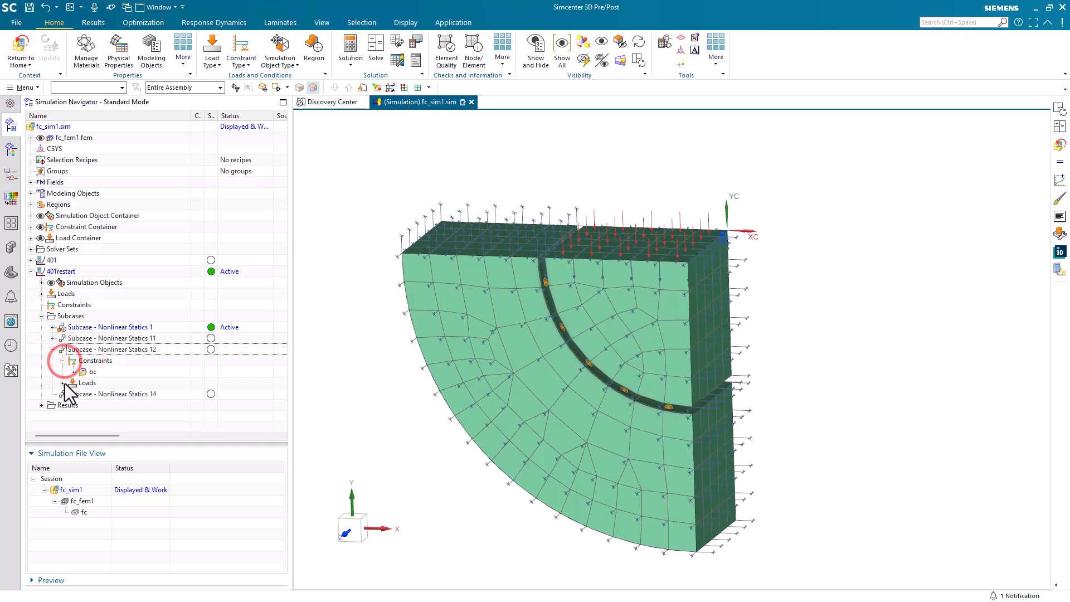
pyautogui.click(64, 383)
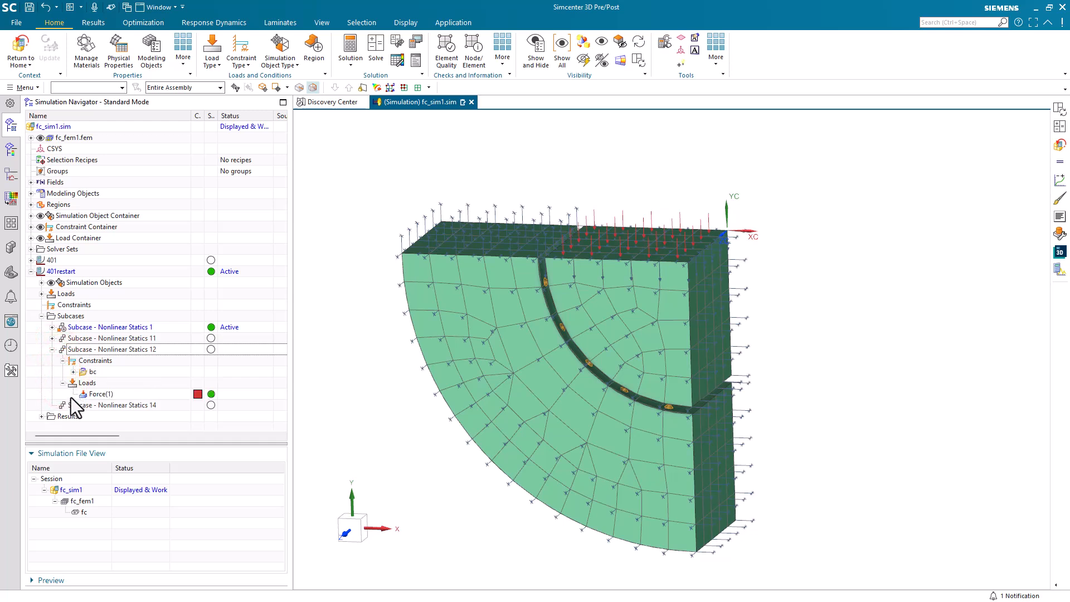
# Add constraint and load containers to Subcase - Nonlinear Statics 14 and expand the subcase.
pyautogui.rightClick(82, 403)
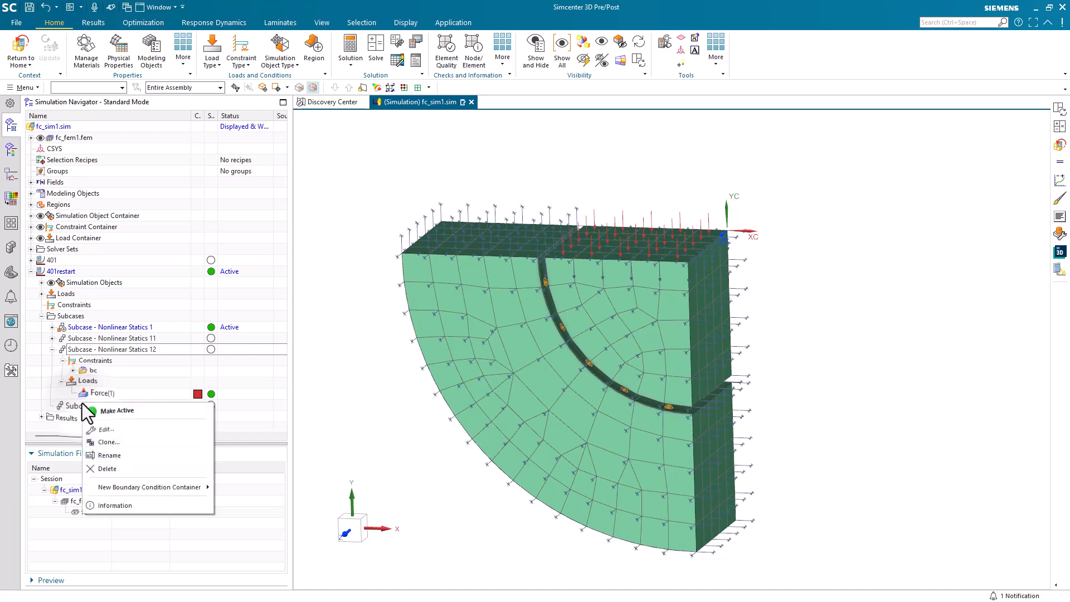
pyautogui.moveTo(163, 486)
pyautogui.click(245, 490)
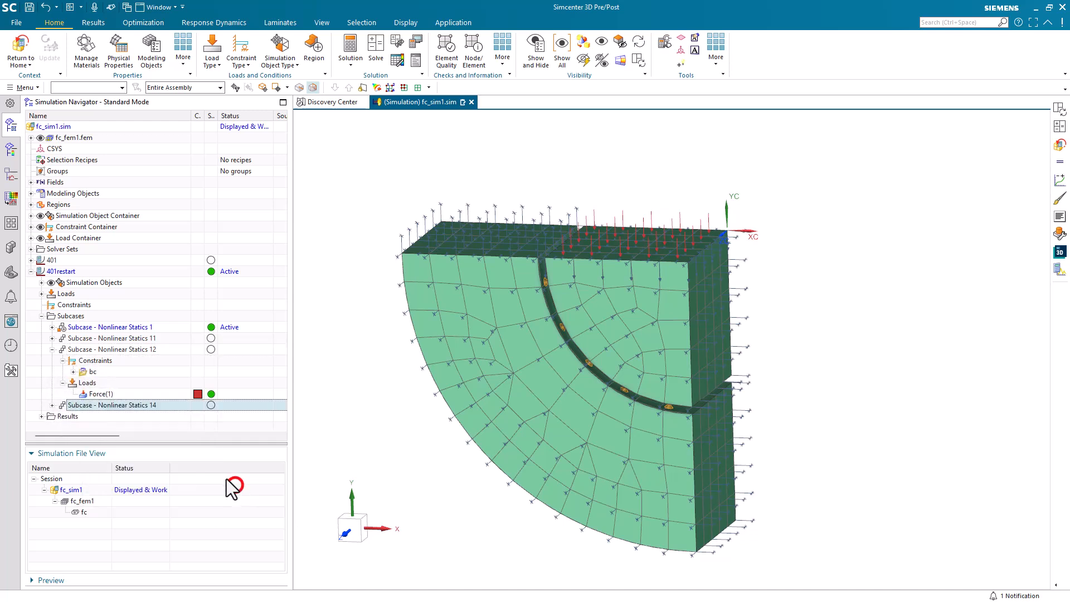
pyautogui.rightClick(99, 405)
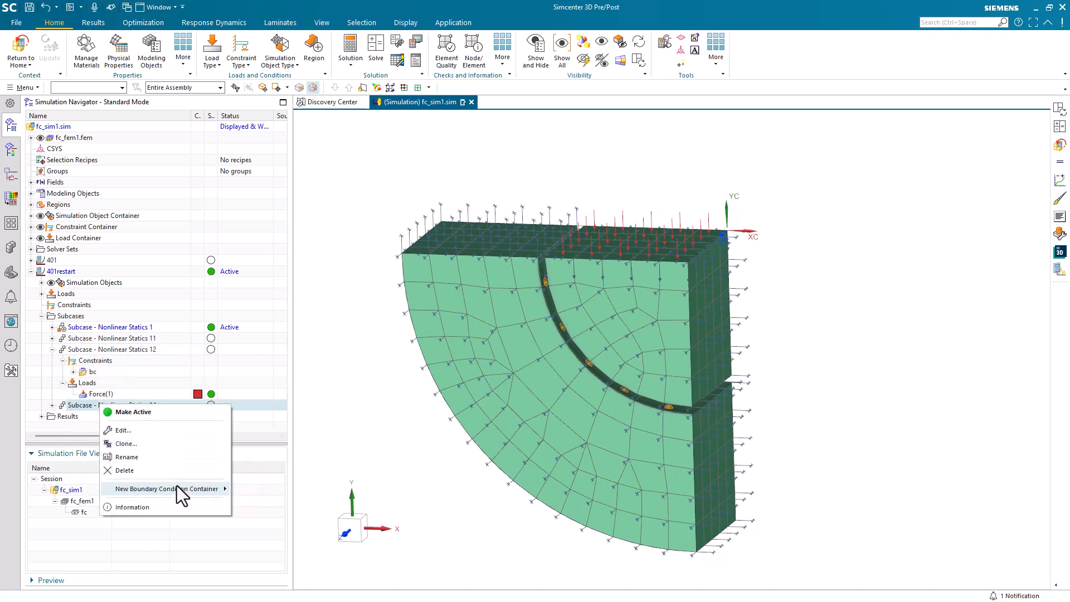
pyautogui.moveTo(176, 487)
pyautogui.click(254, 504)
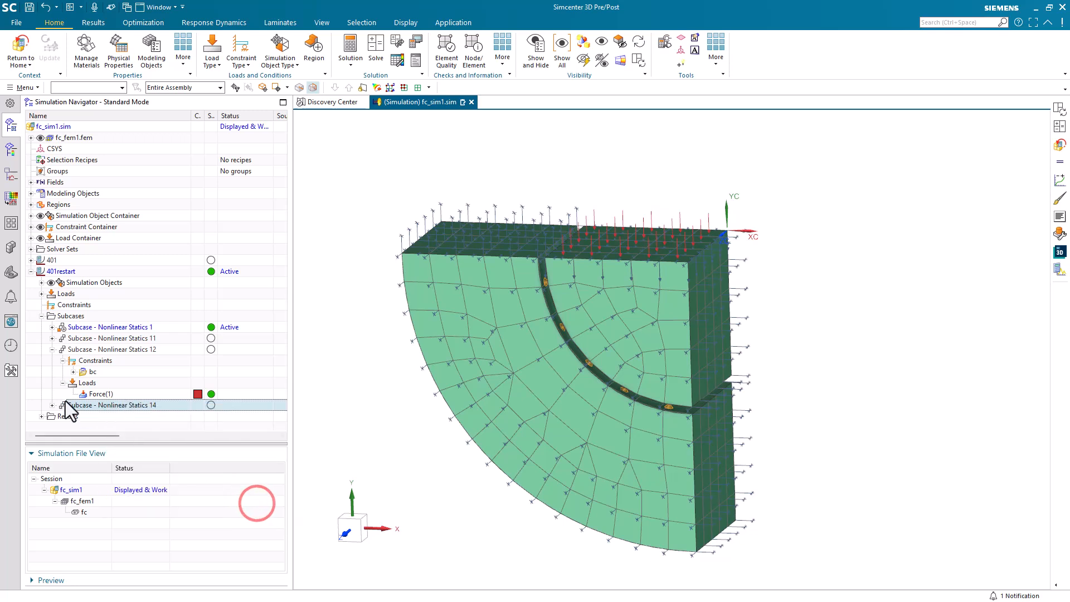
pyautogui.click(51, 405)
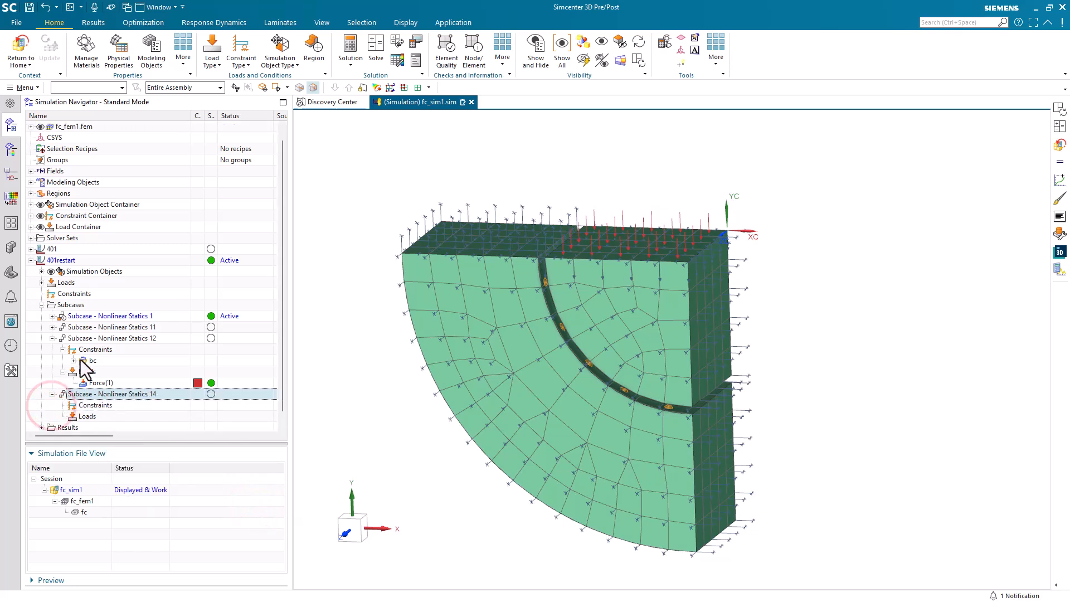
# Reuse the bc constraint set from Subcase - Nonlinear Statics 12 in the constraints of Subcase - Nonlinear Statics 14 and expand it.
pyautogui.click(90, 360)
pyautogui.moveTo(89, 361); pyautogui.dragTo(92, 396)
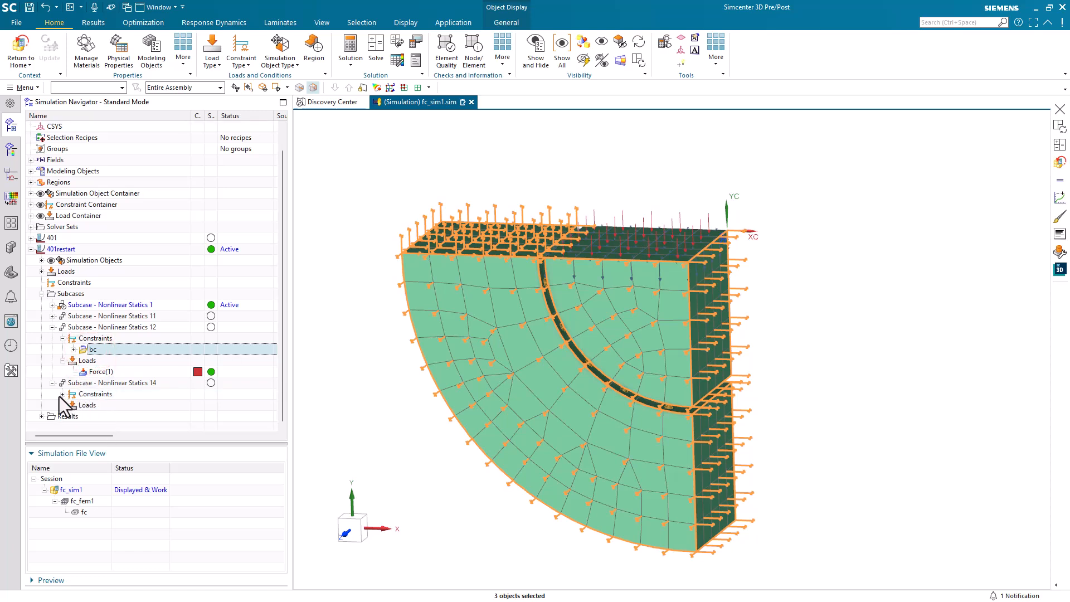
pyautogui.click(73, 405)
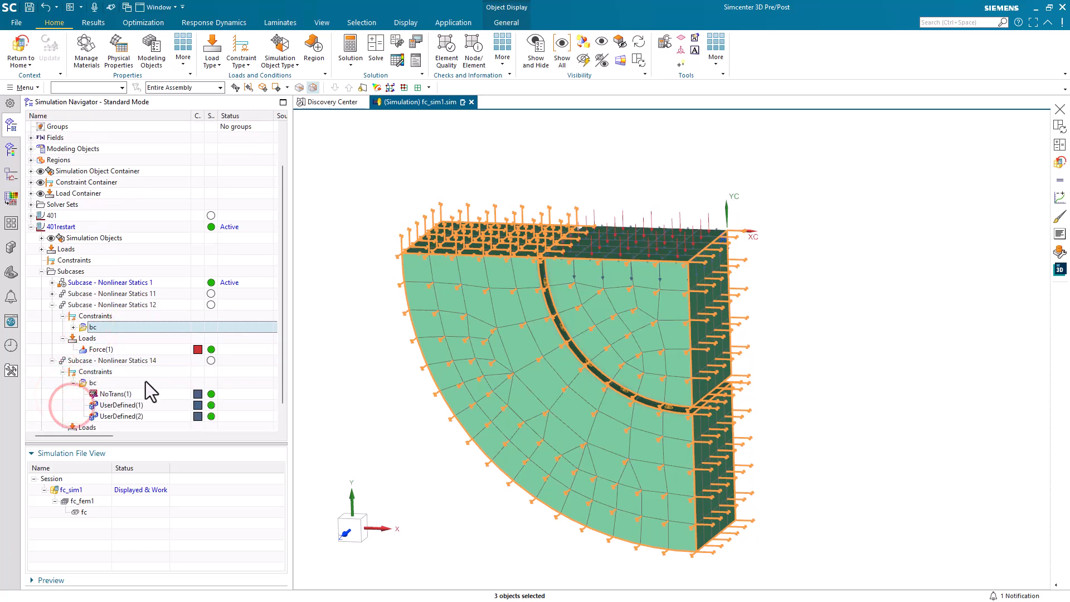
# Highlight NoTrans(1), UserDefined(1) and UserDefined(2) in turn to see where each constraint of the bc set acts.
pyautogui.click(120, 394)
pyautogui.click(125, 406)
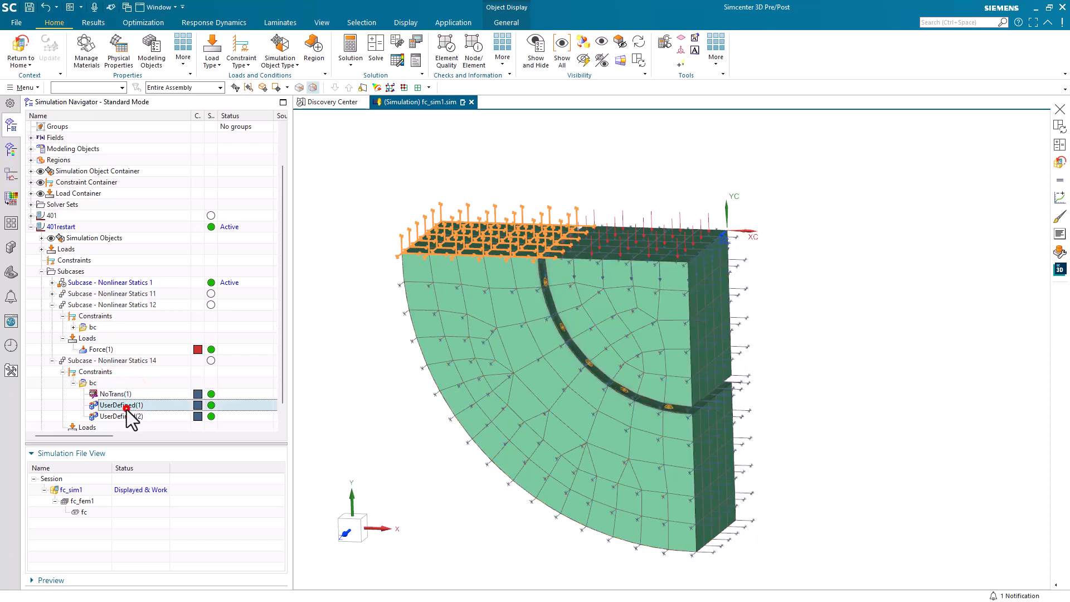
pyautogui.click(121, 416)
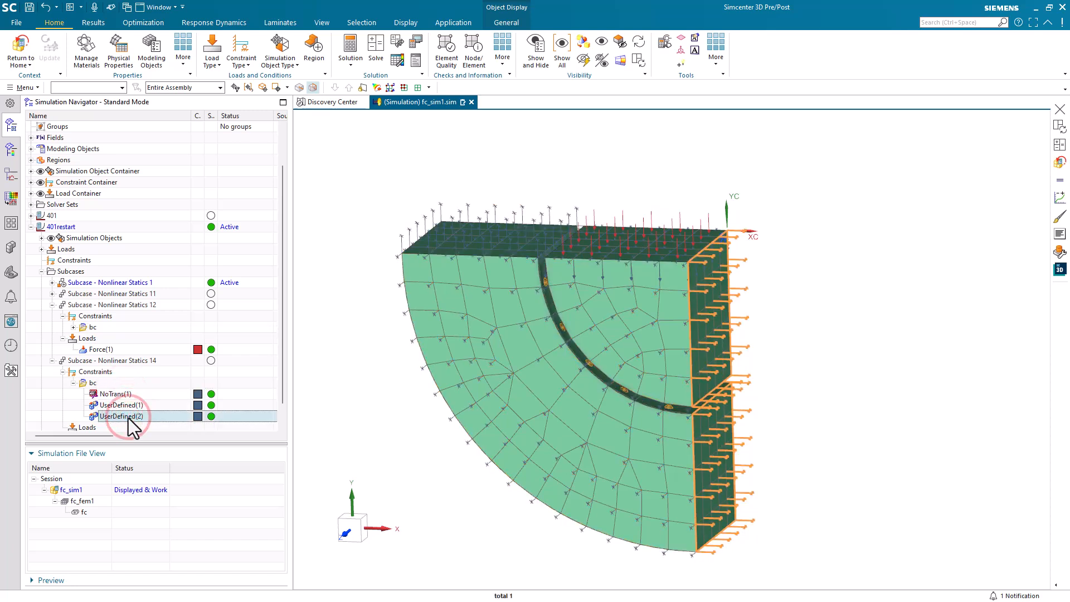
pyautogui.click(128, 426)
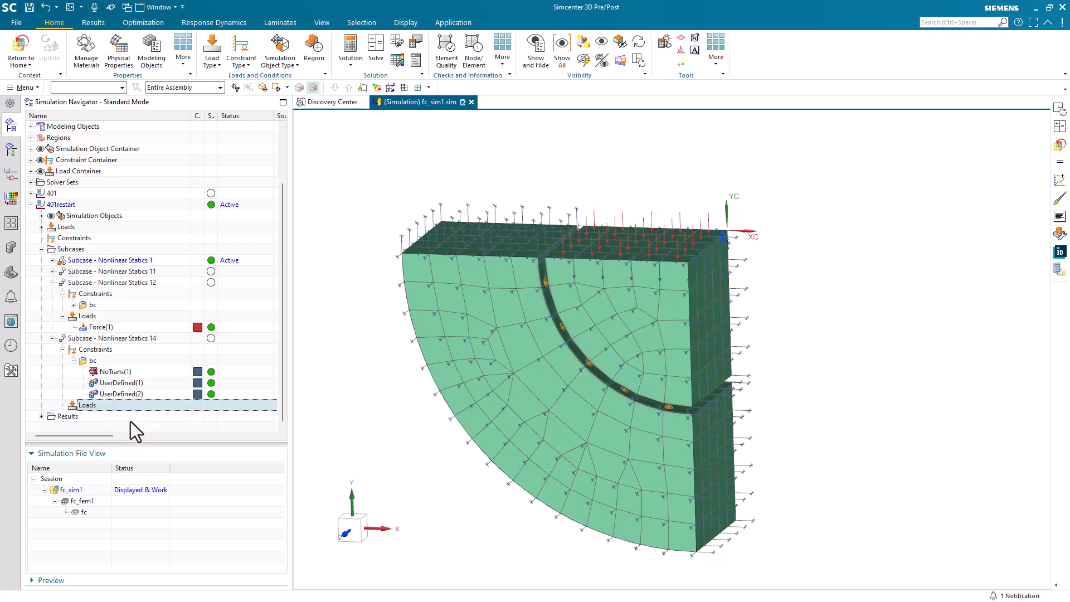
# Inspect the magnitude and direction of Force(1) in Subcase - Nonlinear Statics 12, leaving the load unedited.
pyautogui.click(109, 328)
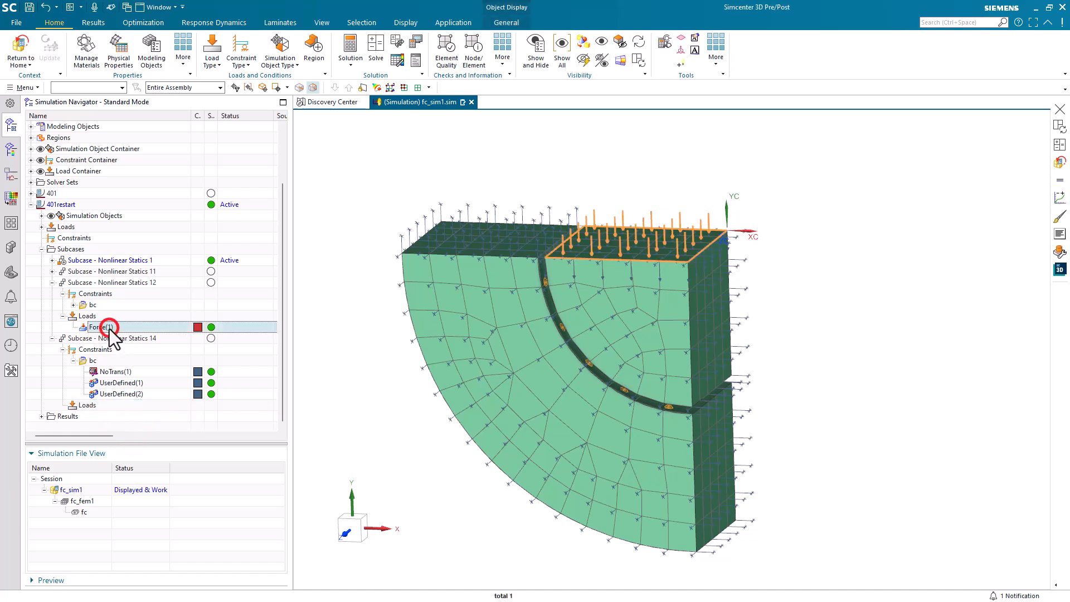
pyautogui.doubleClick(109, 328)
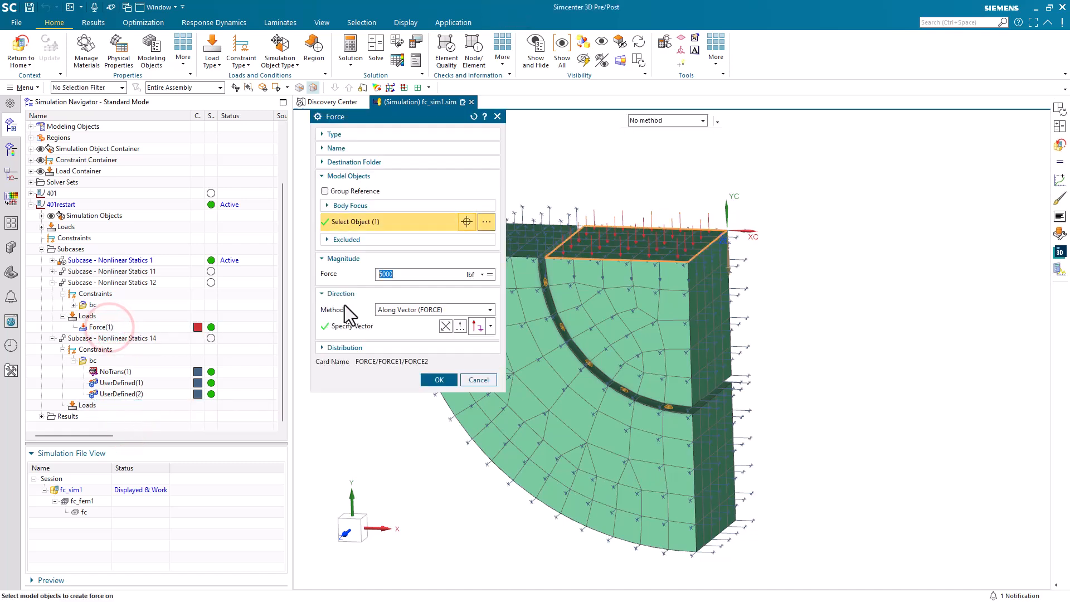
pyautogui.click(483, 381)
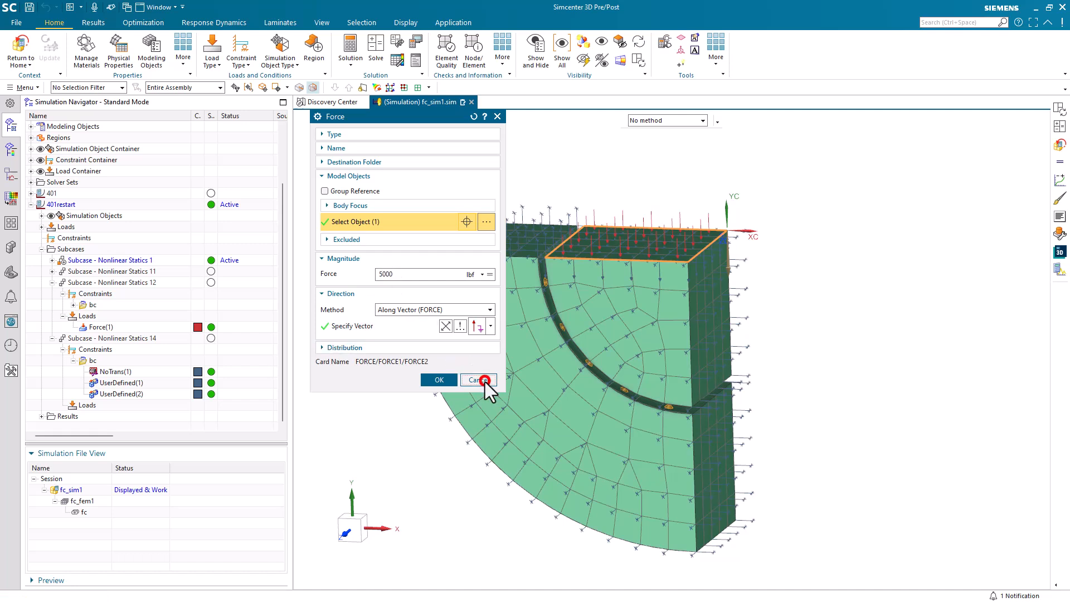
pyautogui.click(215, 65)
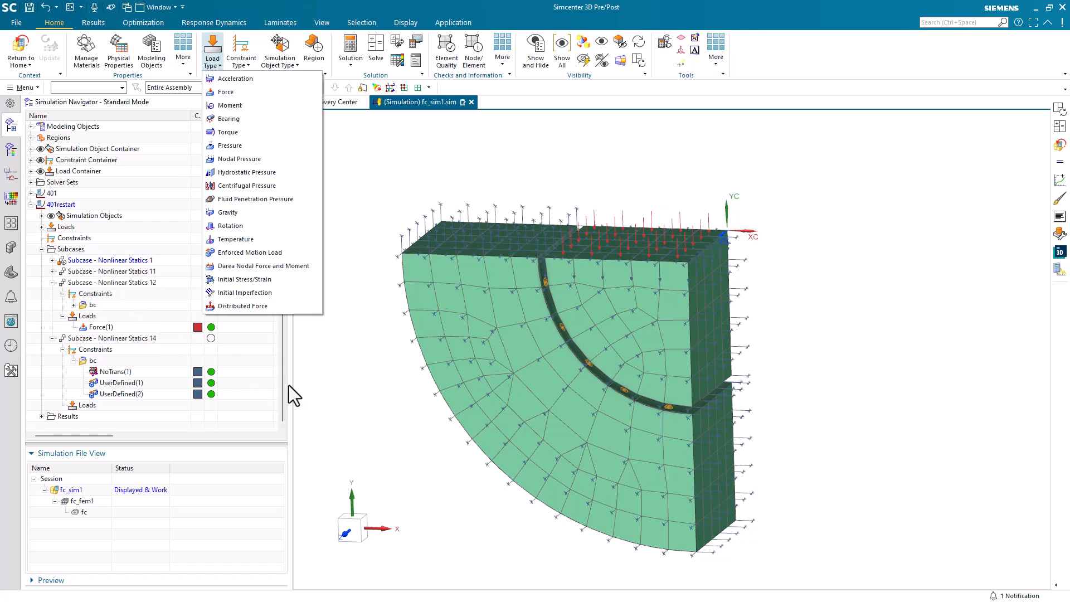
pyautogui.click(334, 394)
pyautogui.rightClick(110, 406)
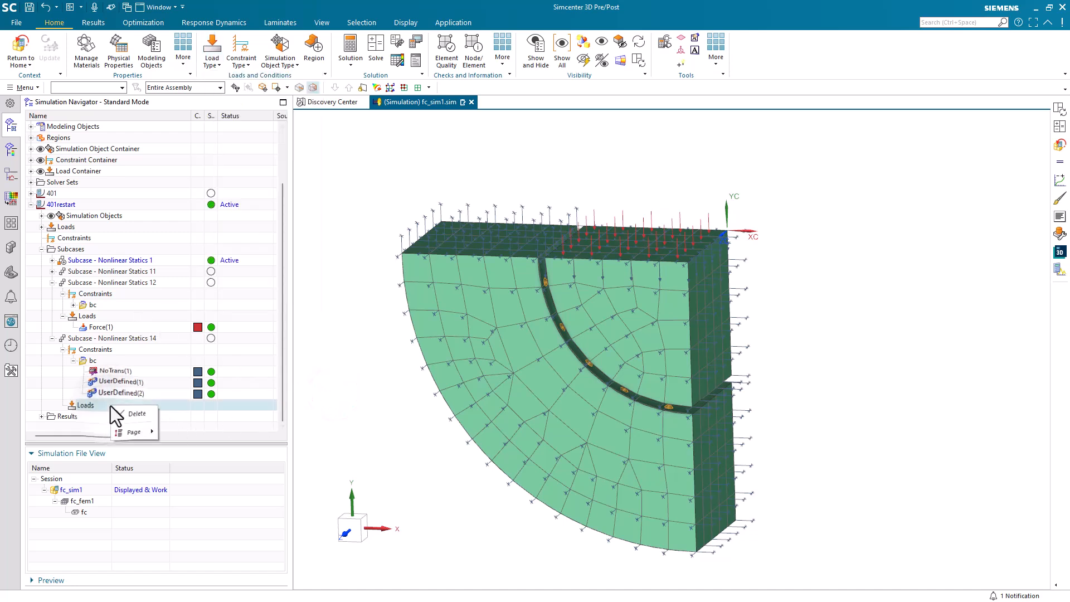
# Make Subcase - Nonlinear Statics 14 active and add a 6000 lbf force along -YC on the inner block's top face.
pyautogui.rightClick(101, 337)
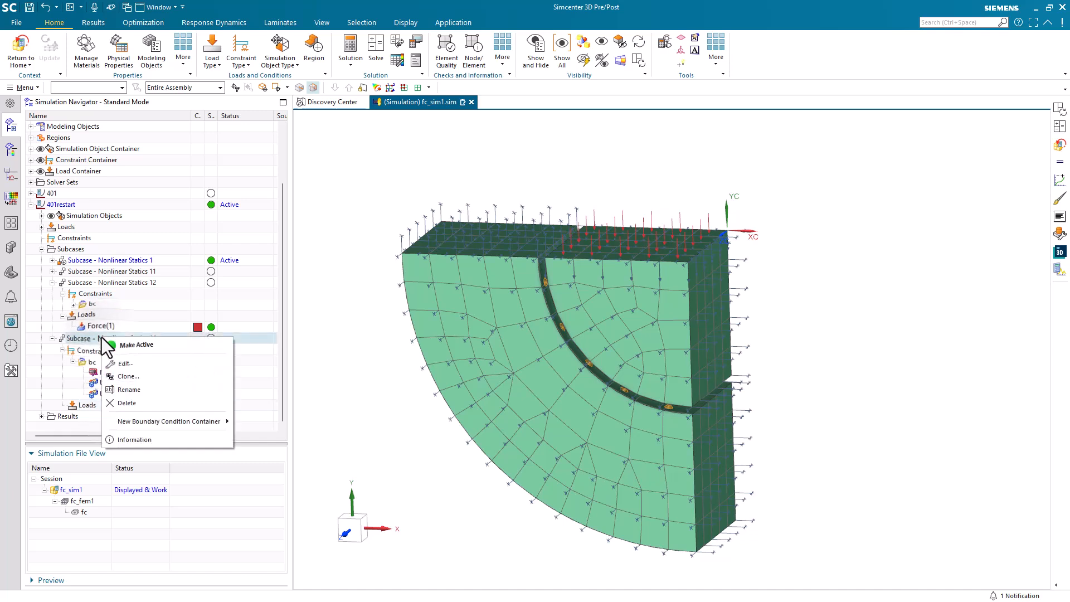
pyautogui.click(111, 345)
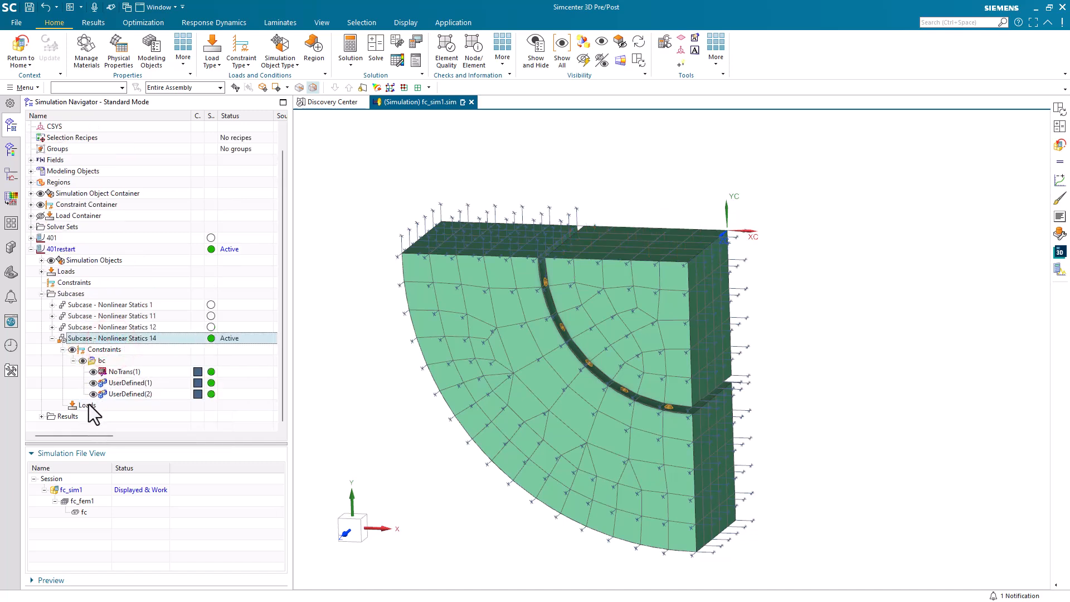
pyautogui.rightClick(88, 404)
pyautogui.click(123, 429)
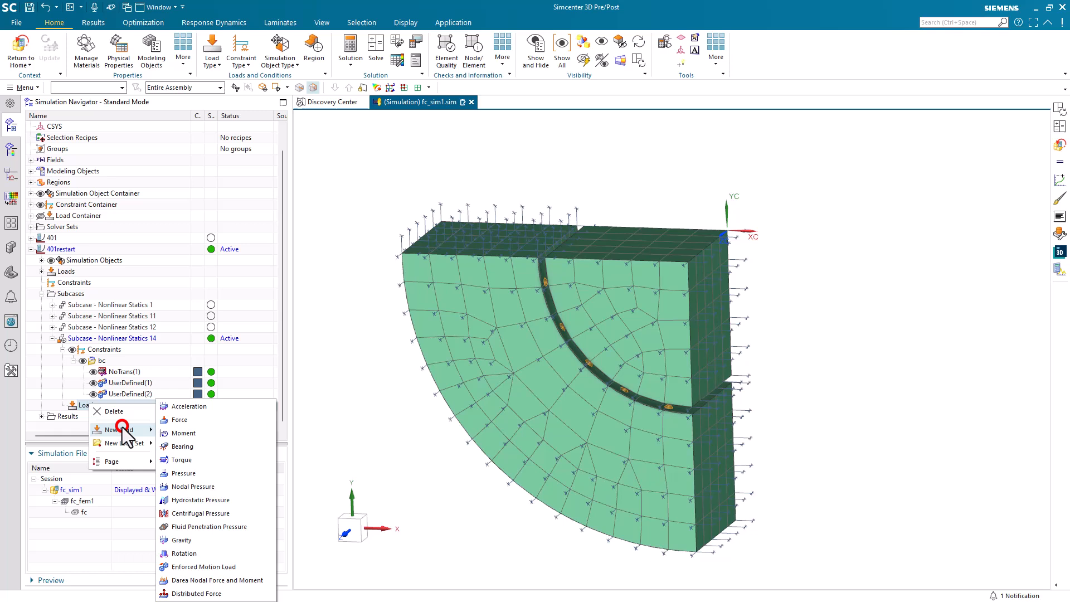
pyautogui.click(181, 419)
pyautogui.click(651, 236)
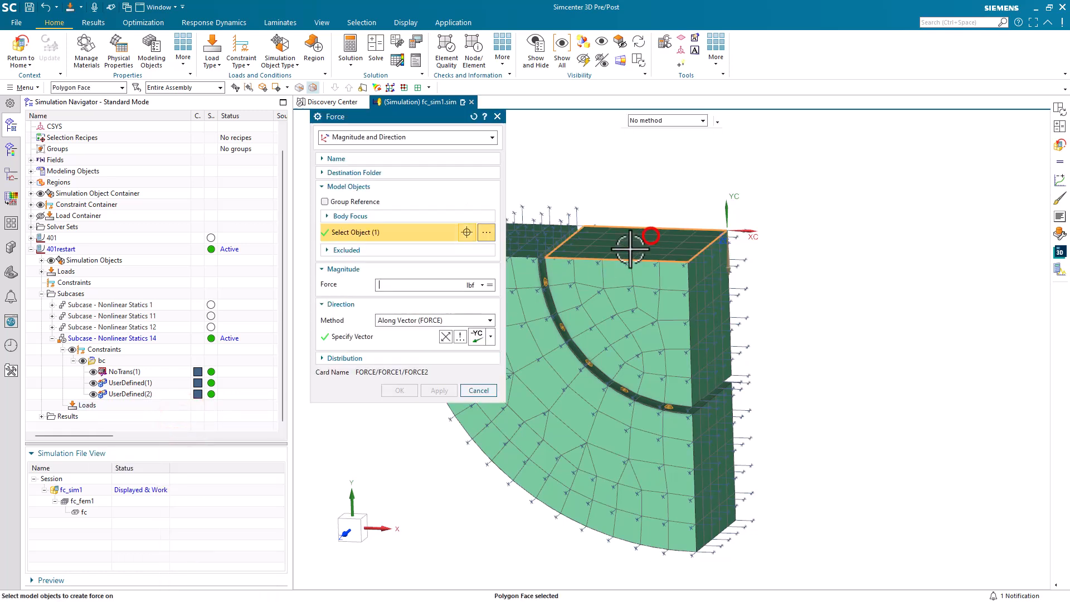
pyautogui.write('6000')
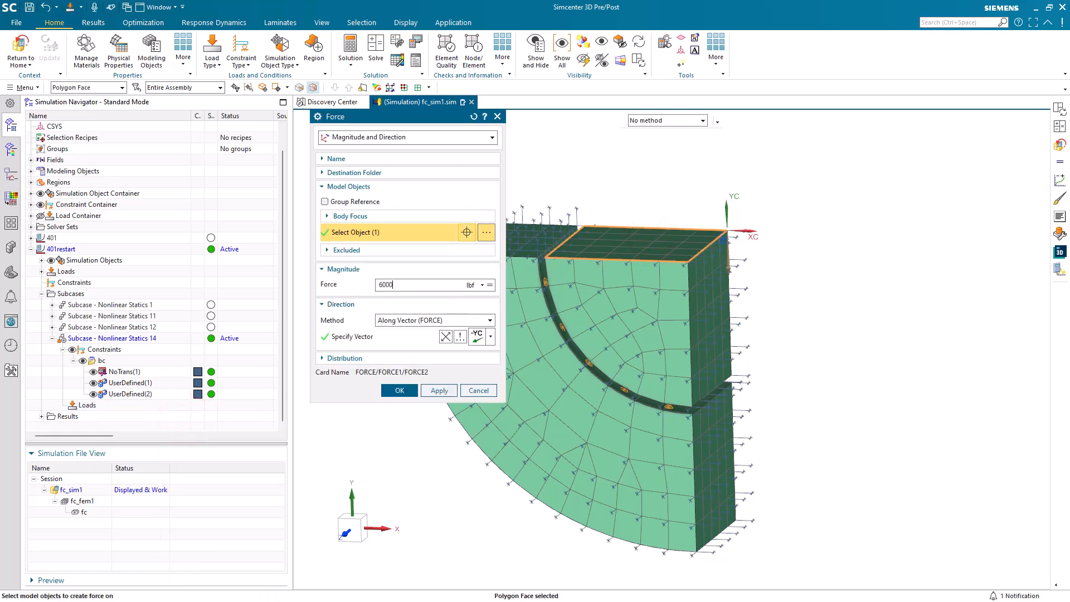
pyautogui.click(483, 338)
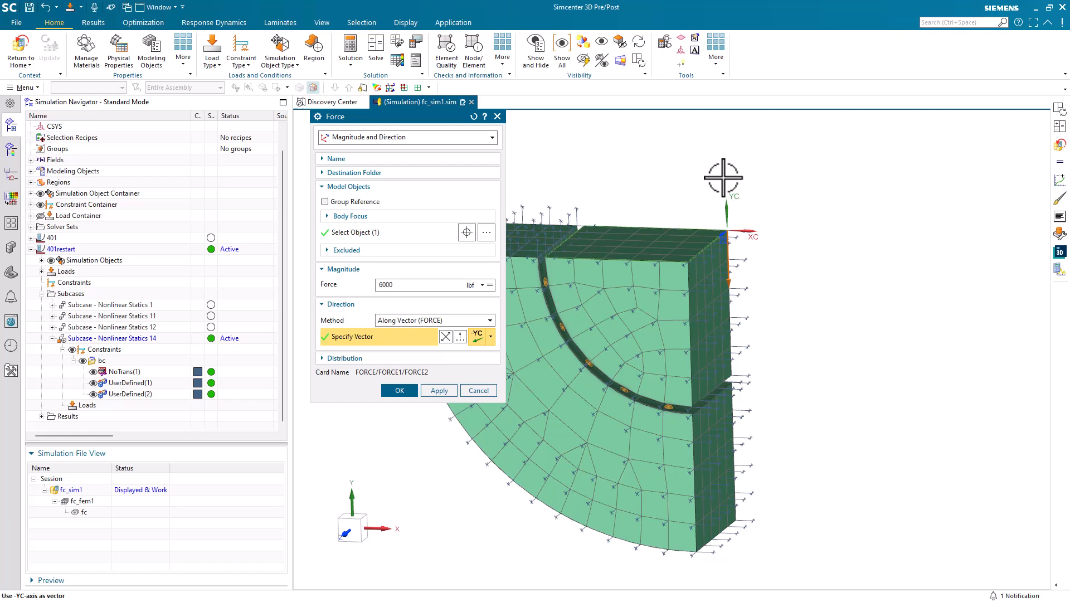
pyautogui.click(406, 393)
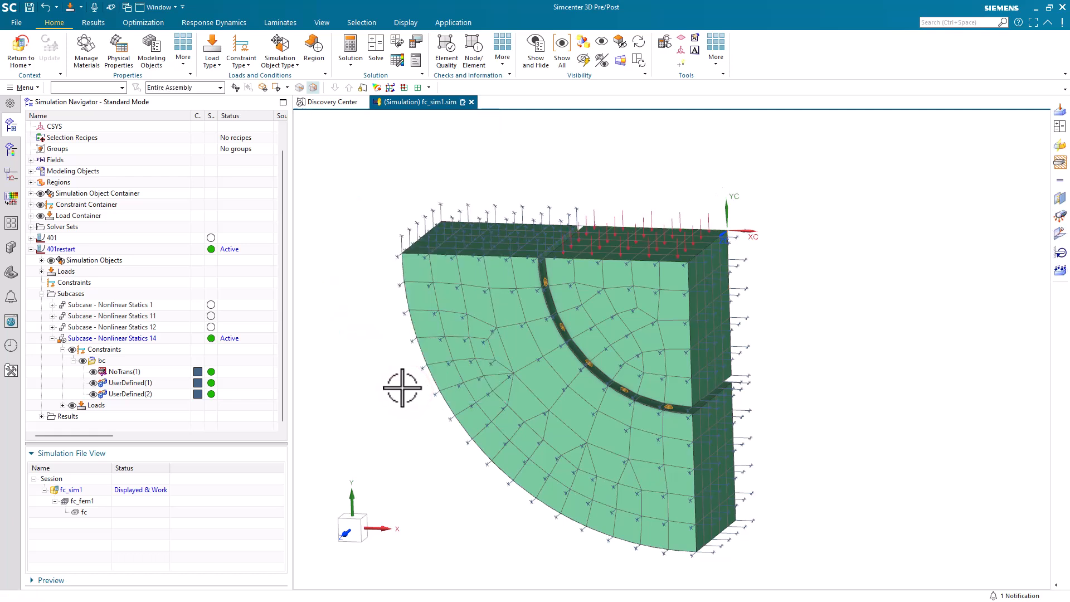
# Solve the 401restart solution and check the restart subcase messages in the Solution Monitor, closing all job windows.
pyautogui.click(376, 50)
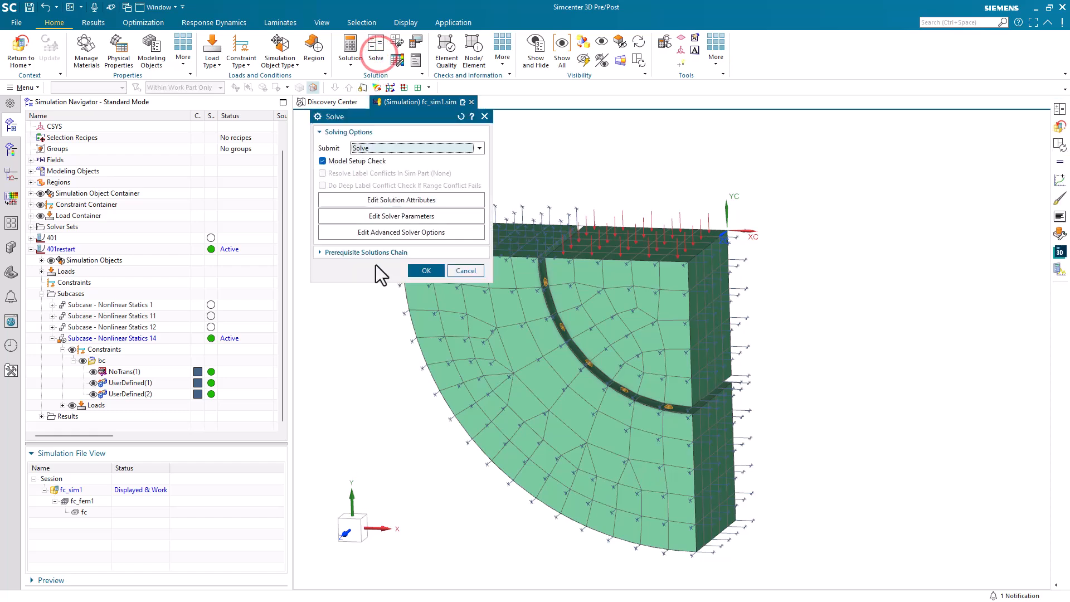
pyautogui.click(426, 270)
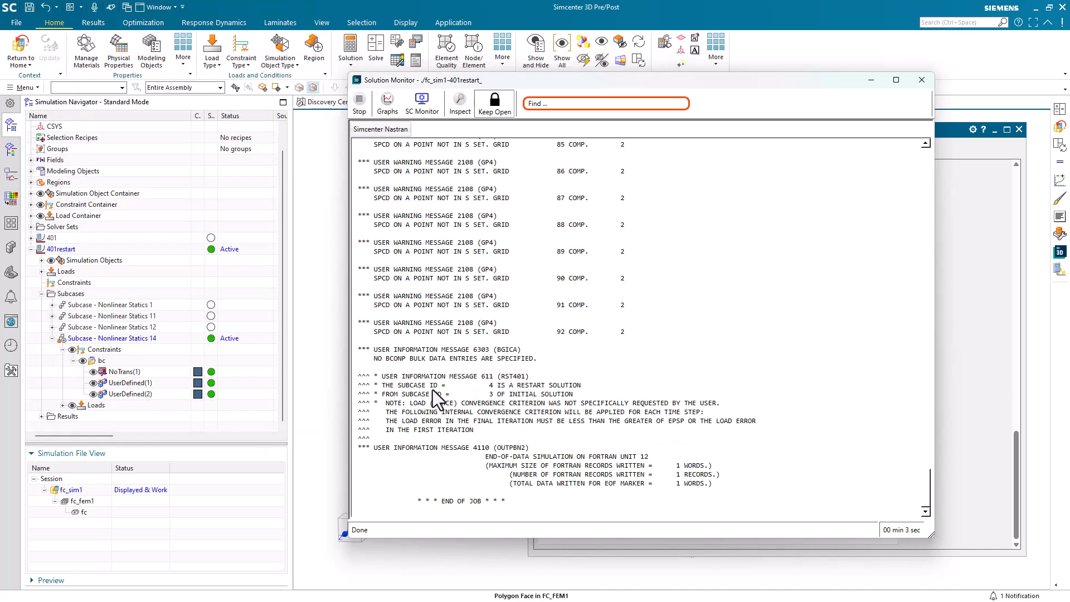
pyautogui.moveTo(431, 393); pyautogui.dragTo(544, 396)
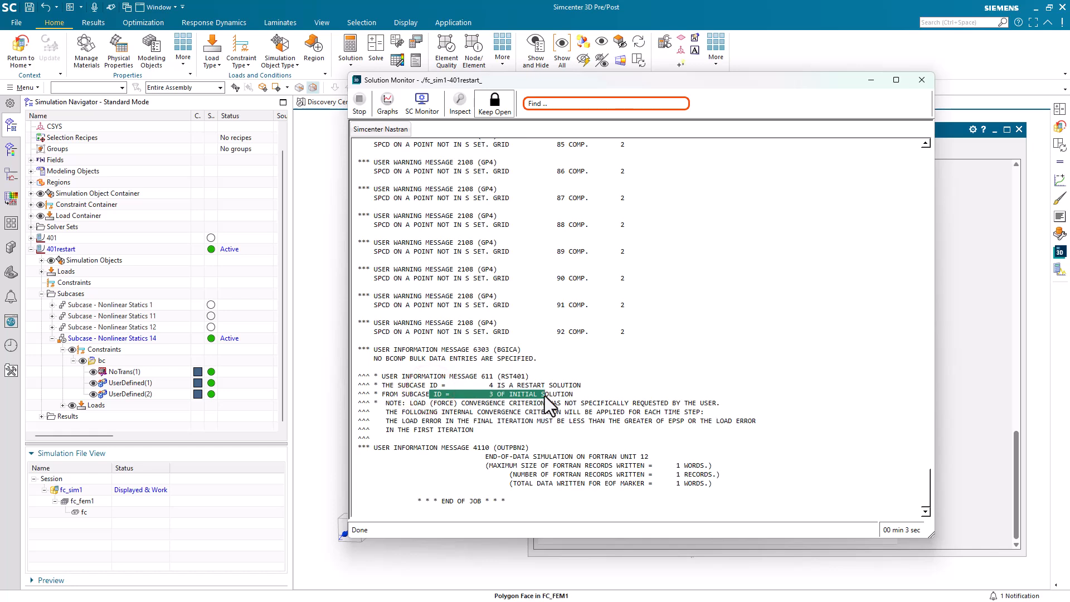
pyautogui.moveTo(405, 385); pyautogui.dragTo(573, 386)
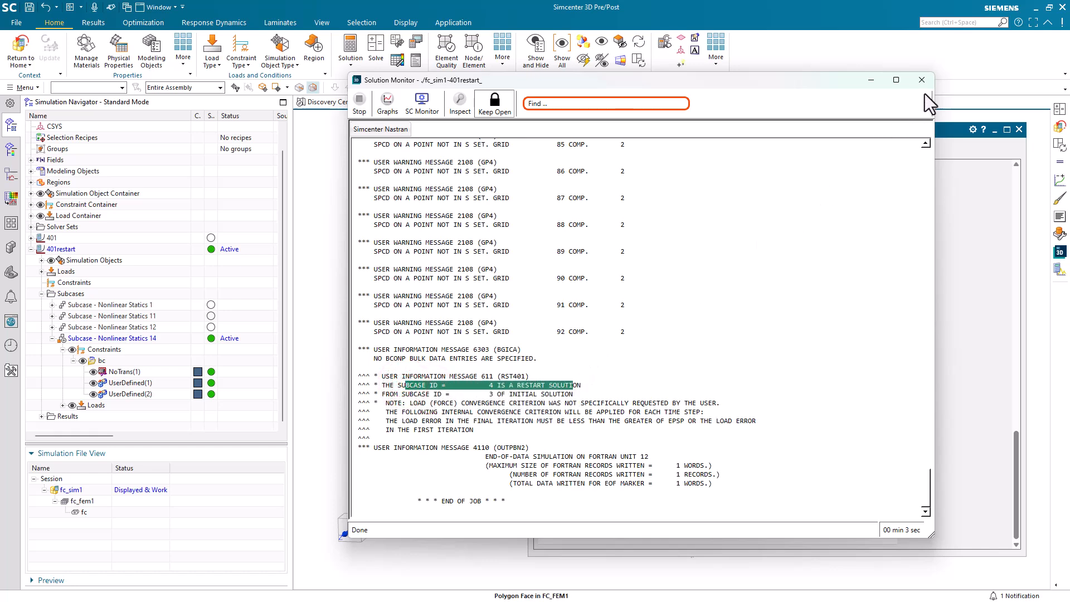
pyautogui.click(929, 84)
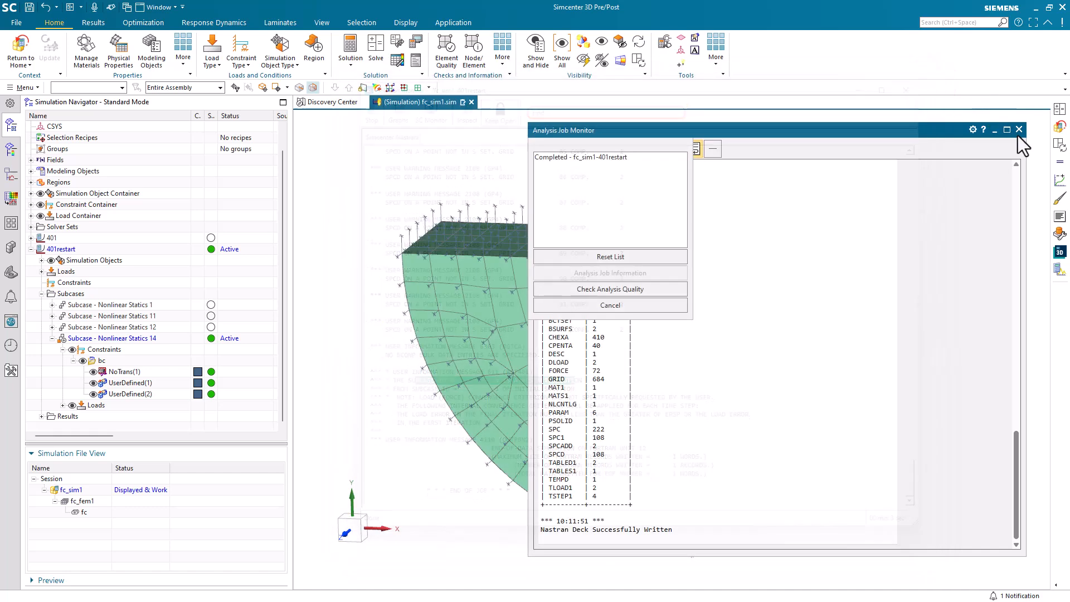
pyautogui.click(1019, 130)
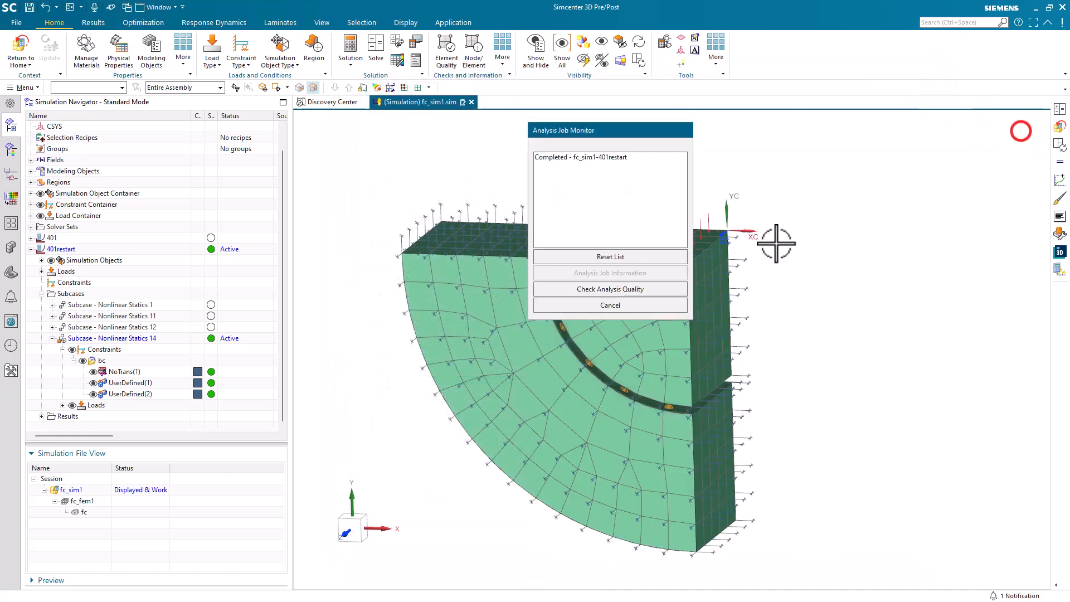
pyautogui.click(610, 305)
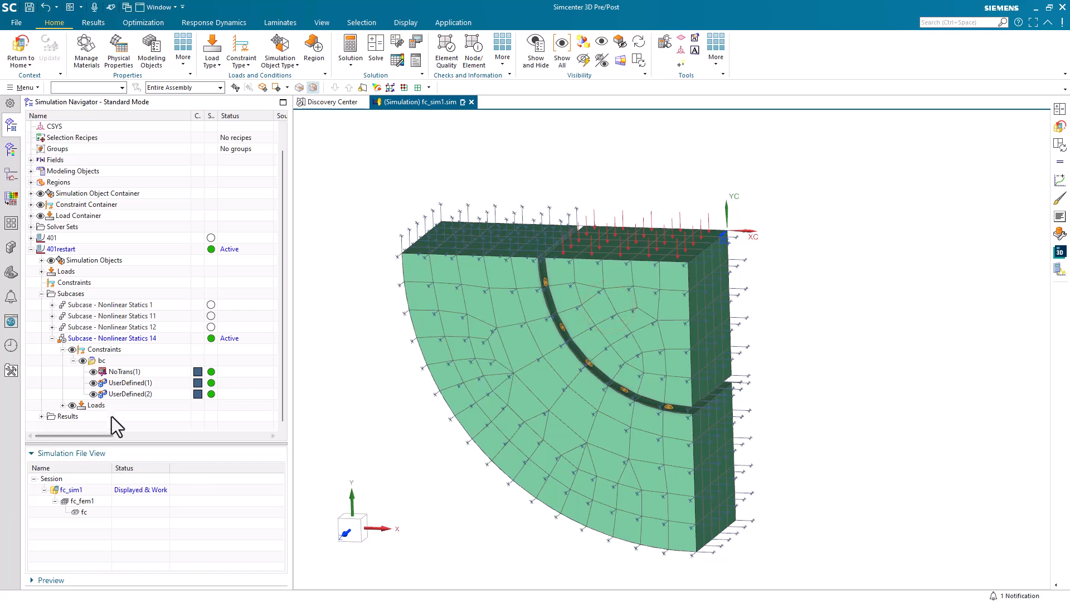
# Load the 401restart structural results, plot nodal displacement for Subcase - Nonlinear Statics 12, and advance the plot to Subcase - Nonlinear Statics 14.
pyautogui.click(11, 149)
pyautogui.doubleClick(79, 171)
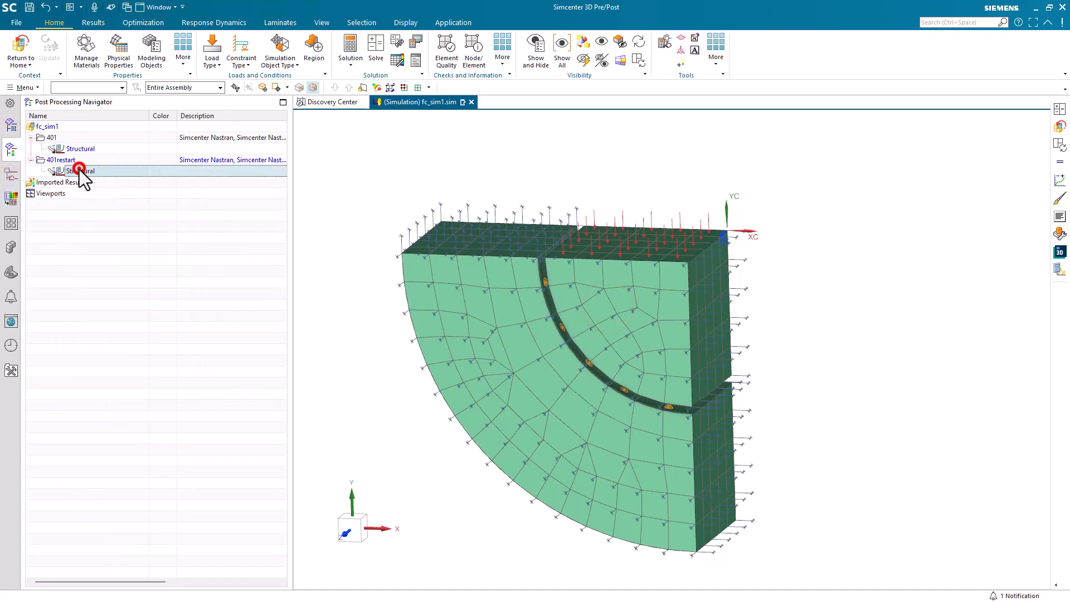
pyautogui.click(42, 171)
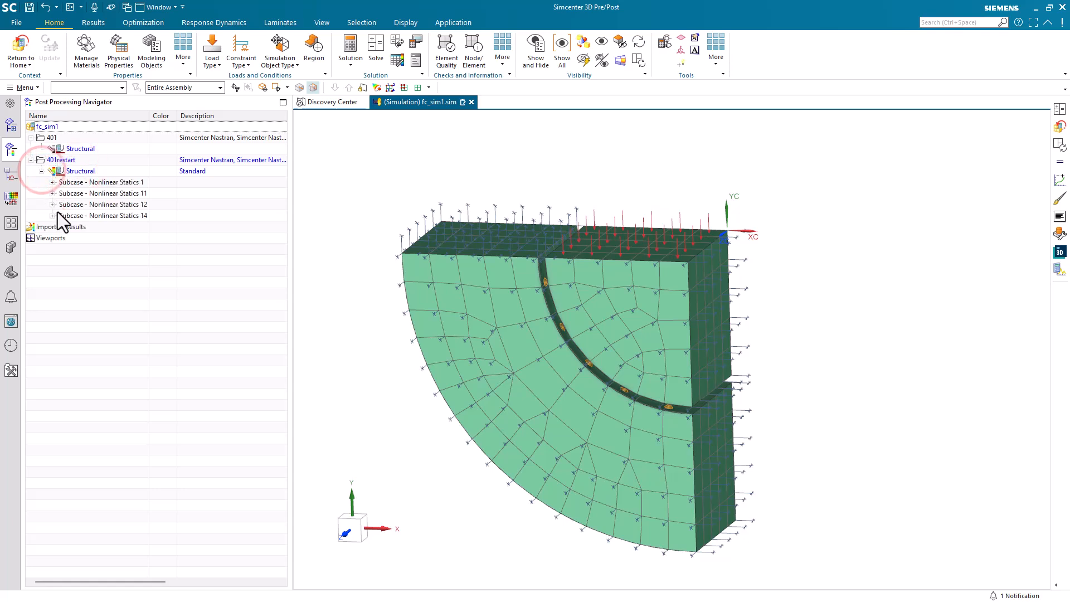
pyautogui.click(51, 204)
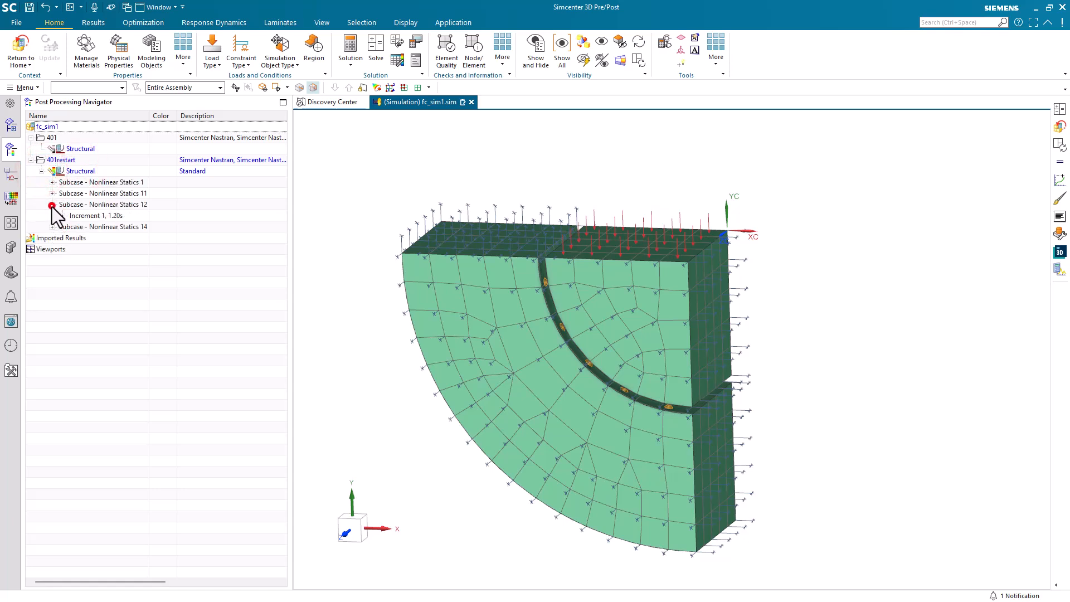
pyautogui.click(63, 216)
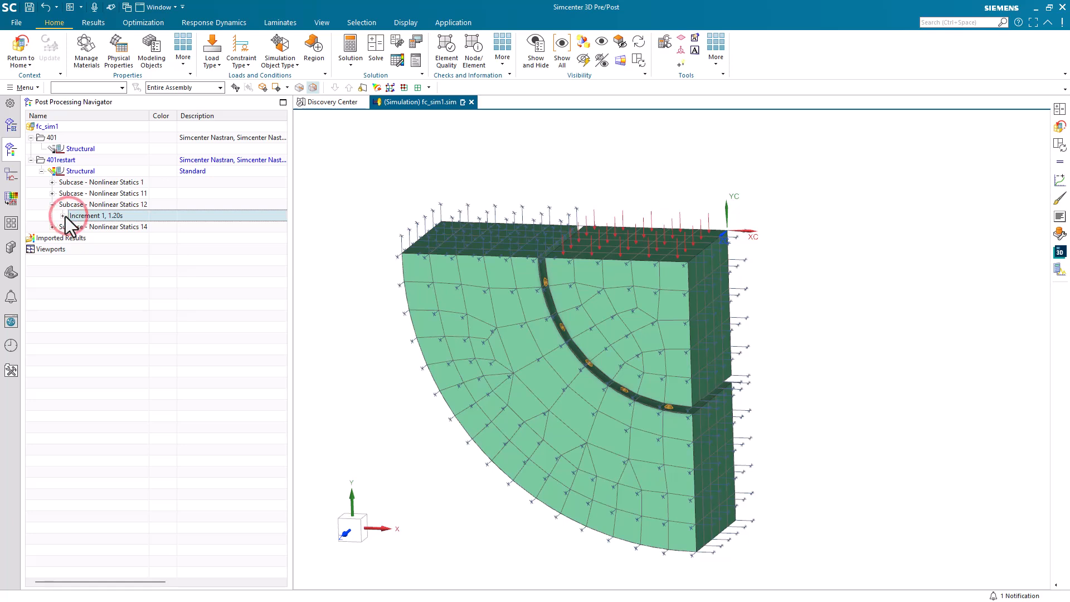
pyautogui.doubleClick(106, 227)
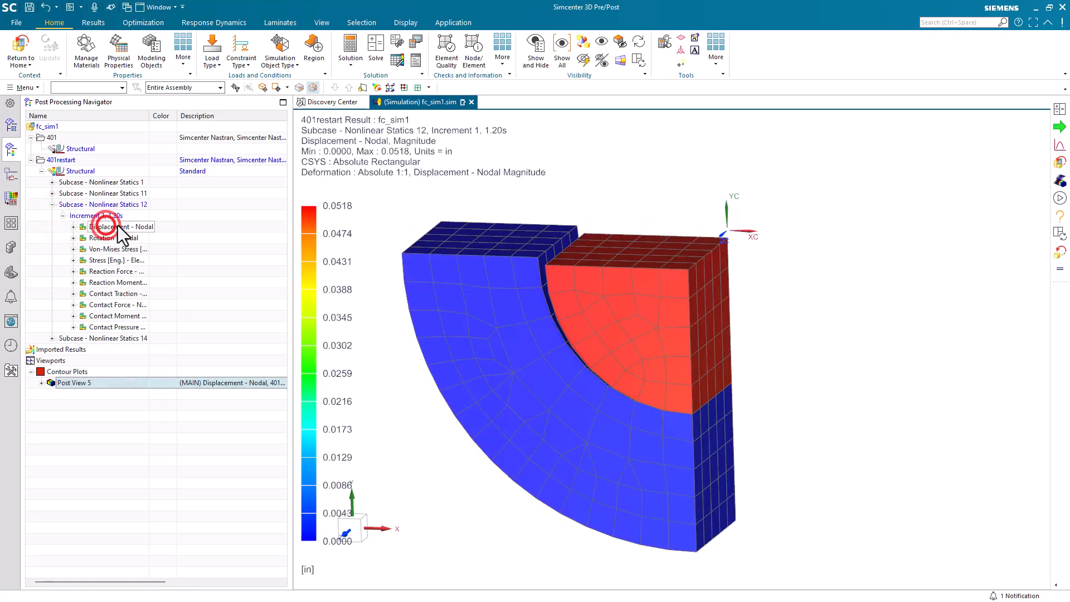
pyautogui.click(95, 21)
pyautogui.click(405, 64)
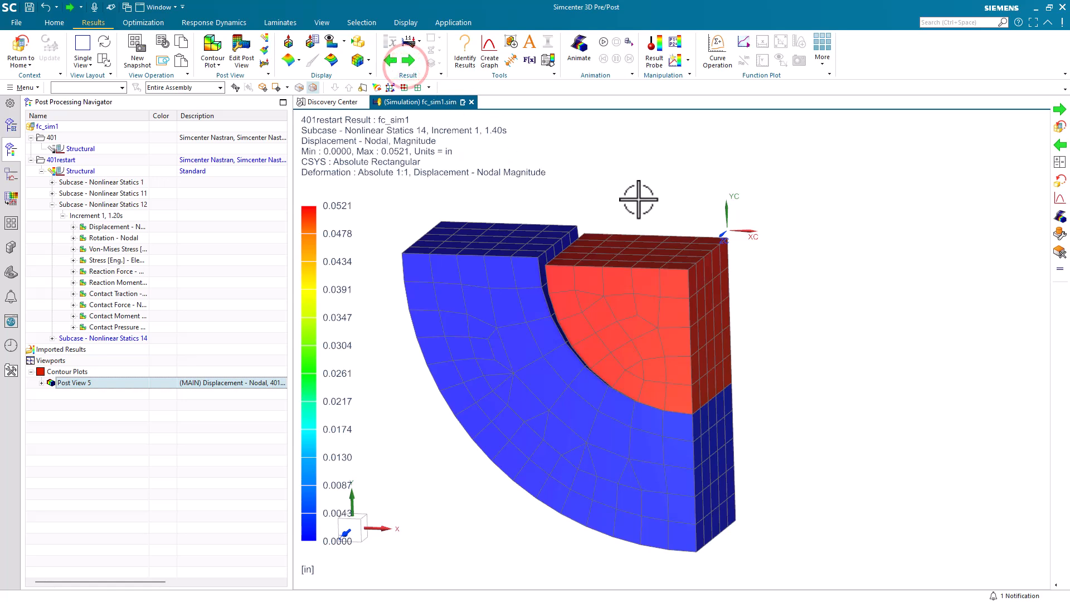